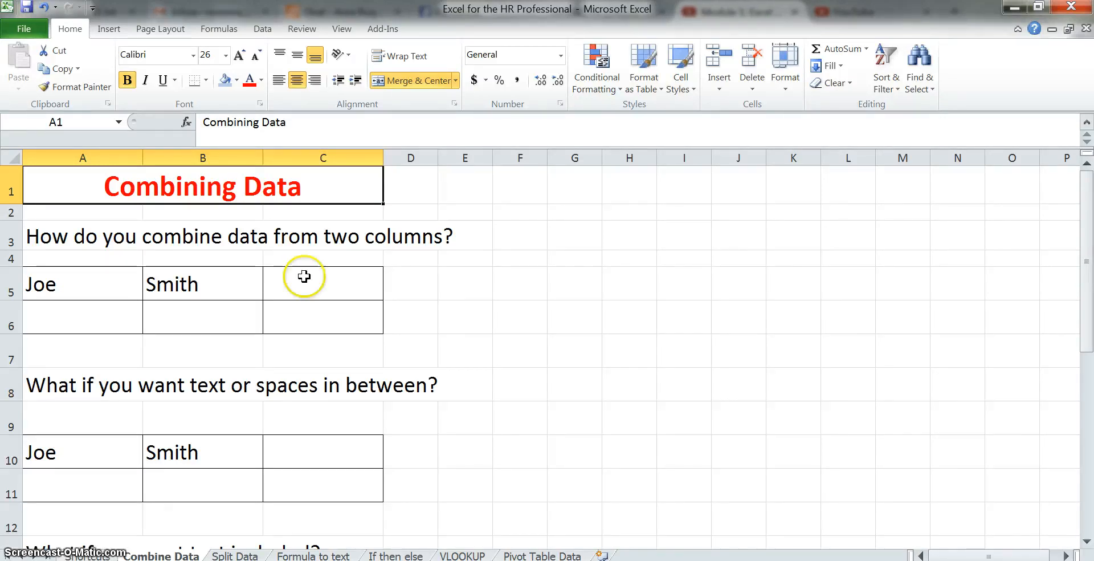
- Combine the first and last name in C5 without a separator, using the formula =A5&B5
left_click(328, 285)
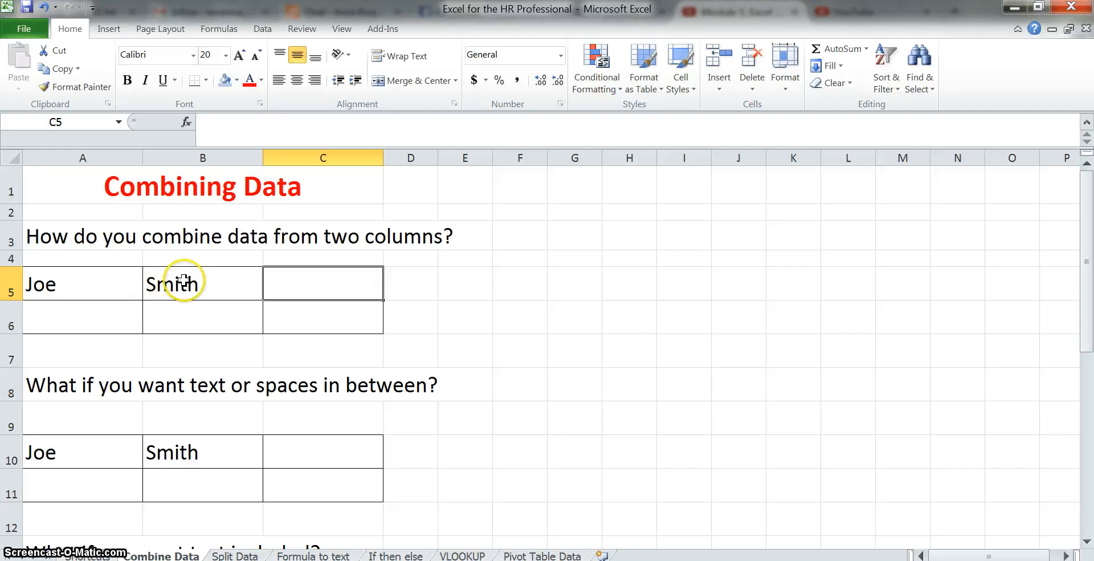
left_click(74, 284)
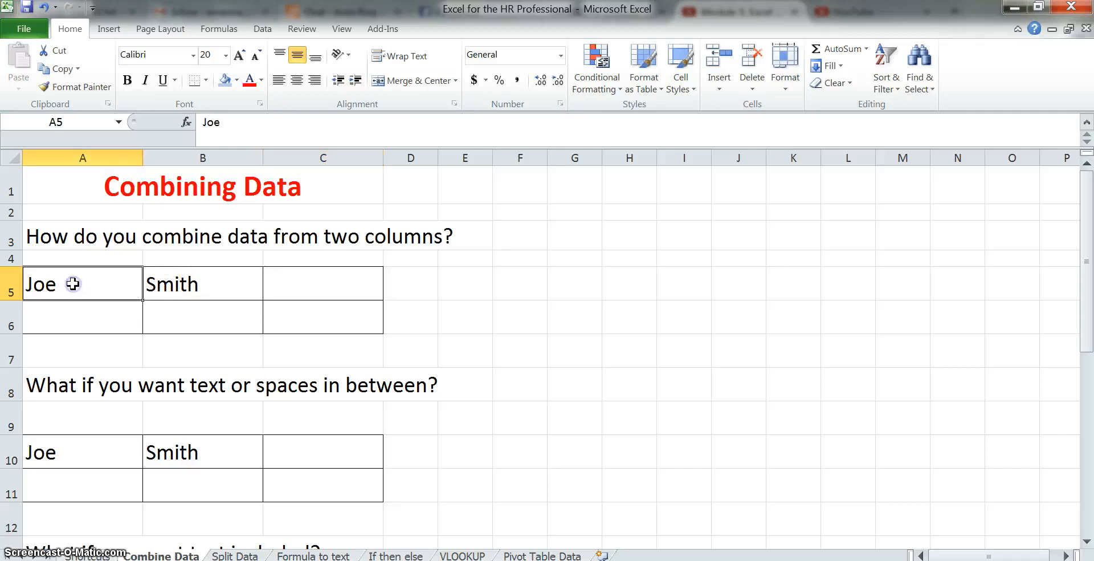
left_click(192, 294)
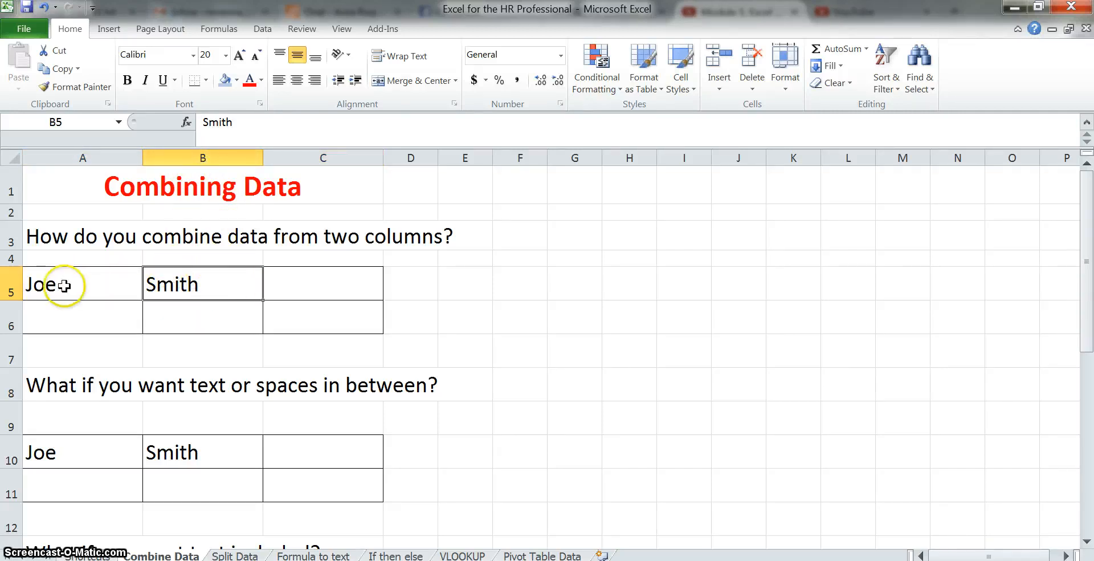
left_click(345, 283)
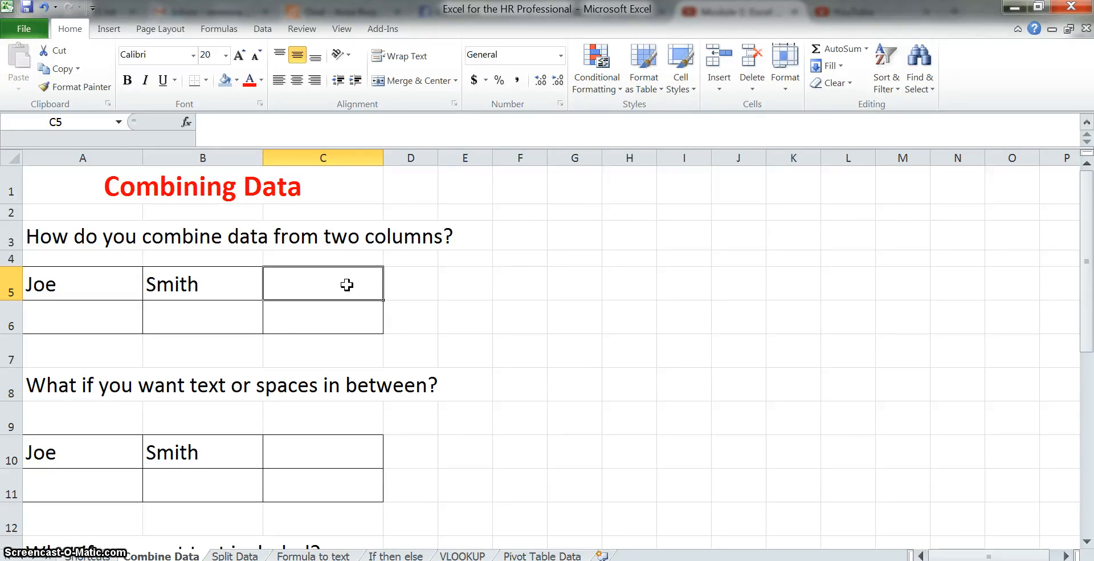
type("=")
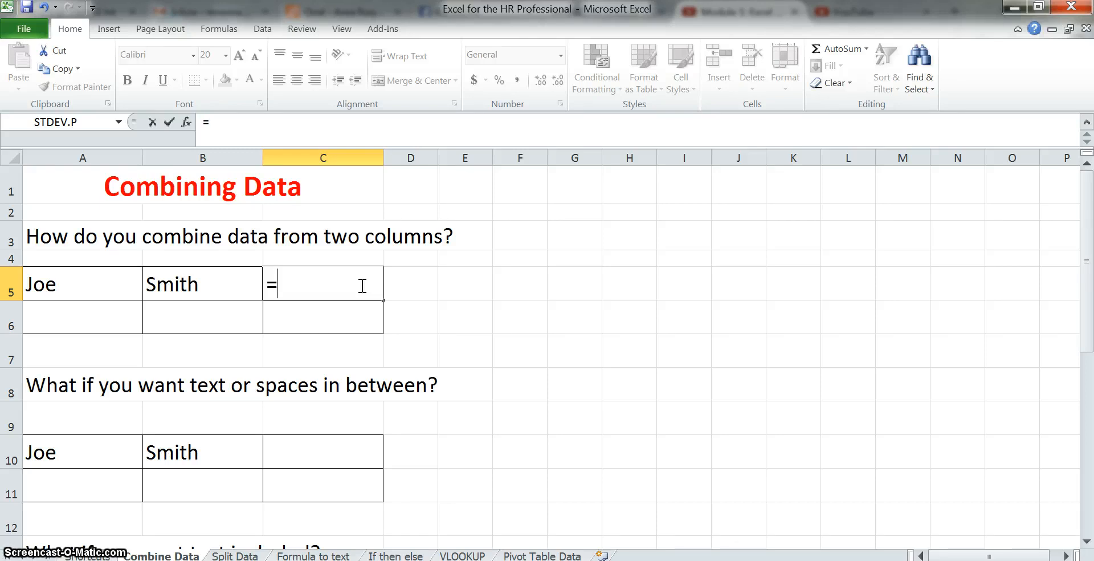
type("a5")
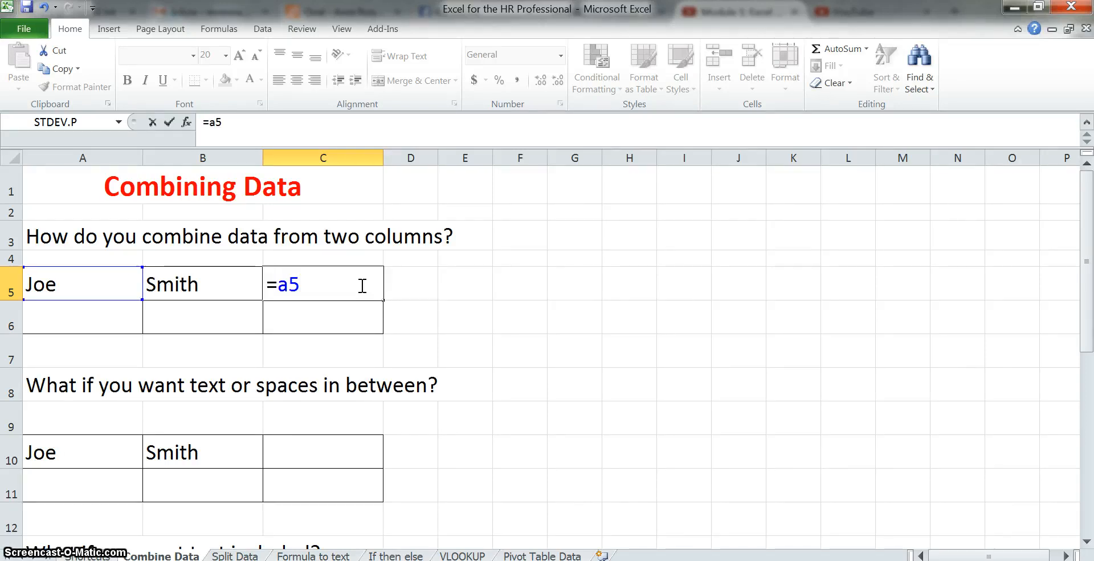
type("&")
type("b5")
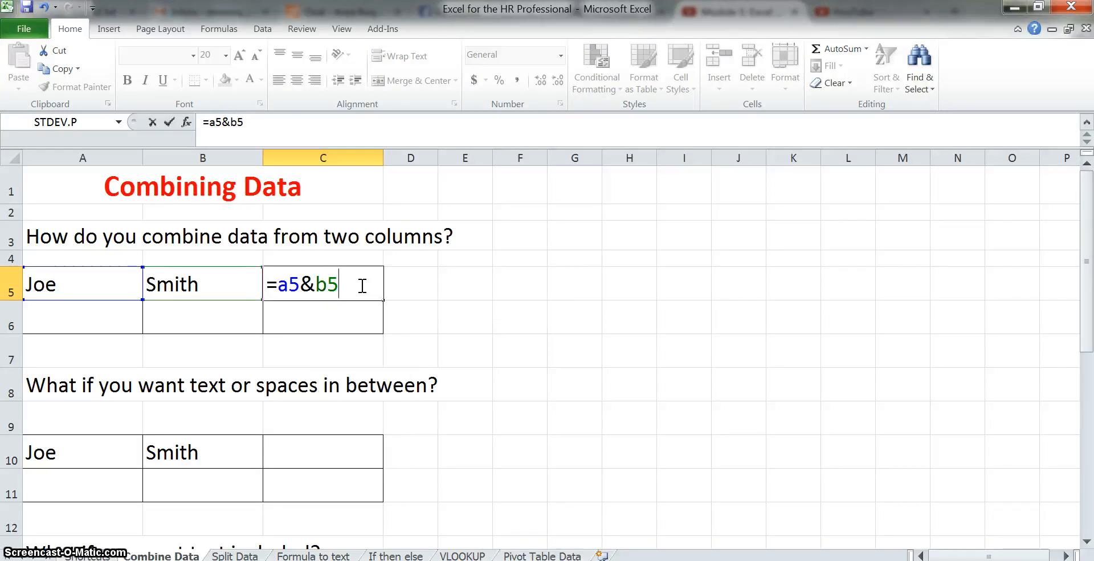
key("Return")
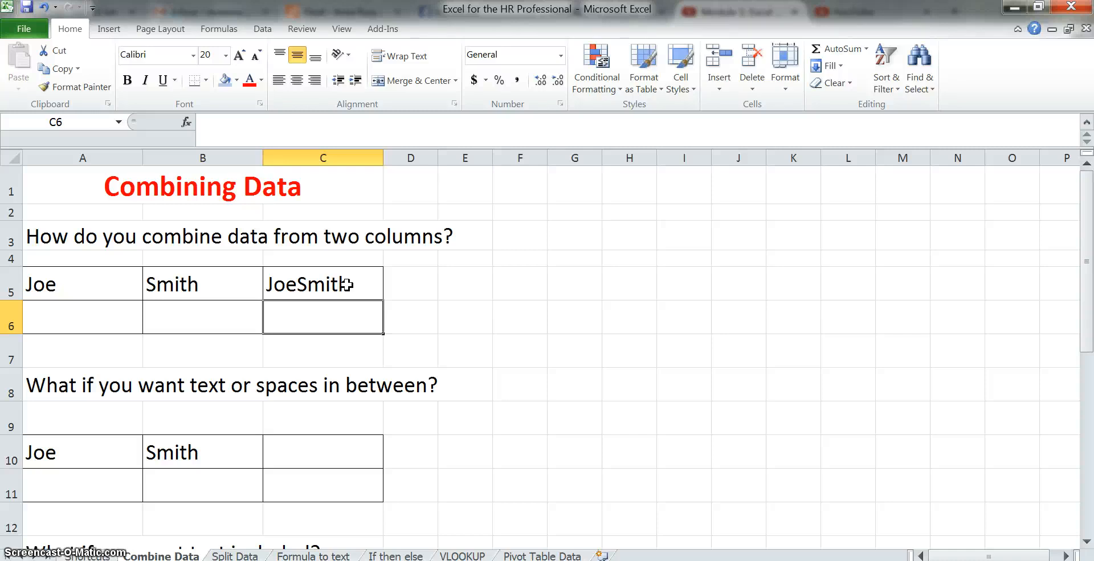
- Combine the first and last name with a space between them in C10, using the formula =A10&" "&B10
key("Down")
key("Down")
key("Down")
key("Down")
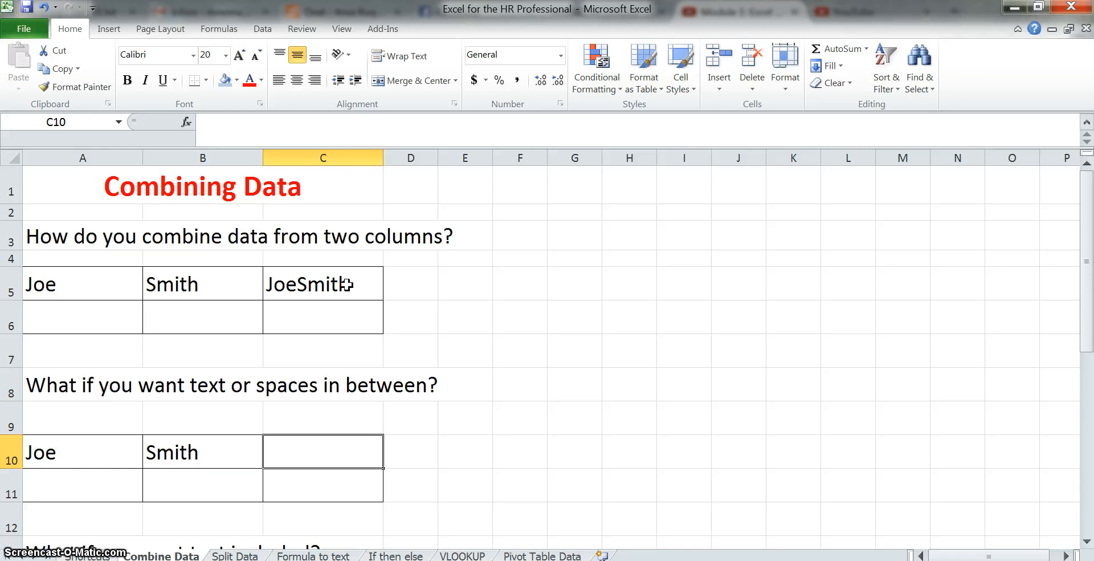
type("=")
key("Left")
key("Left")
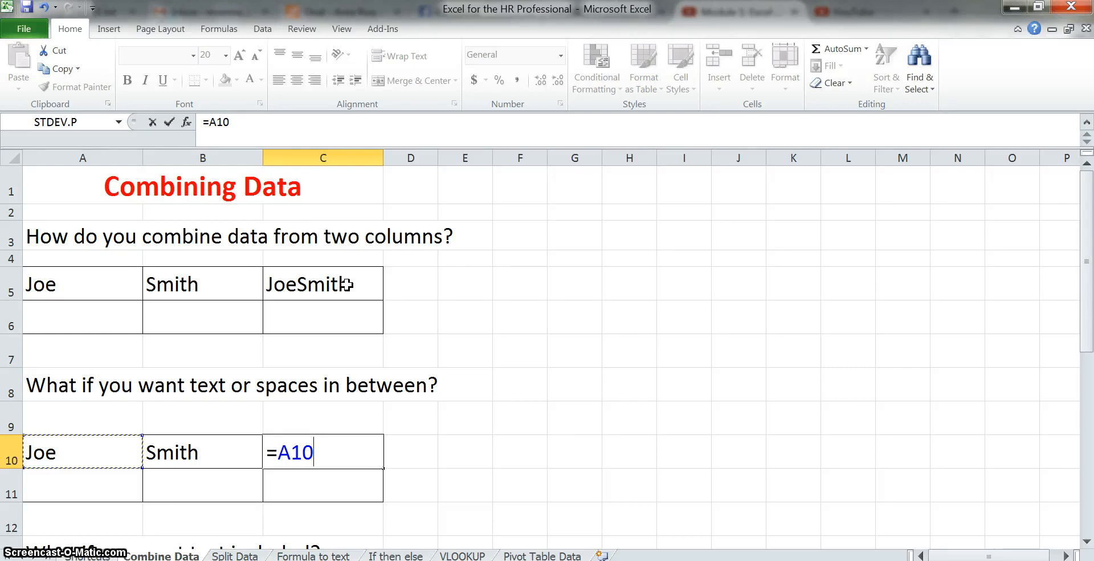
type("&")
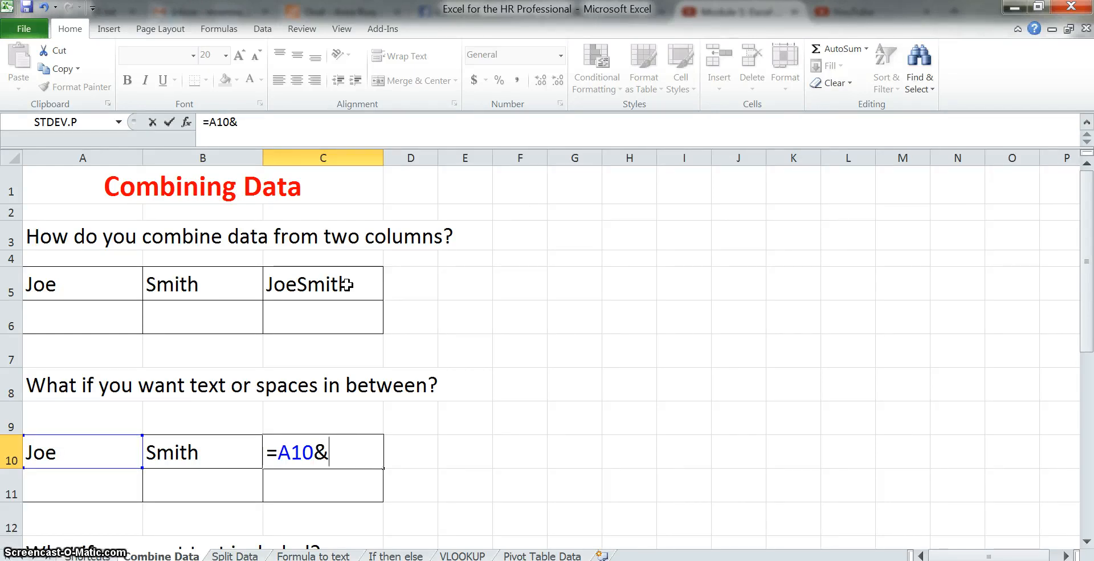
type("\"")
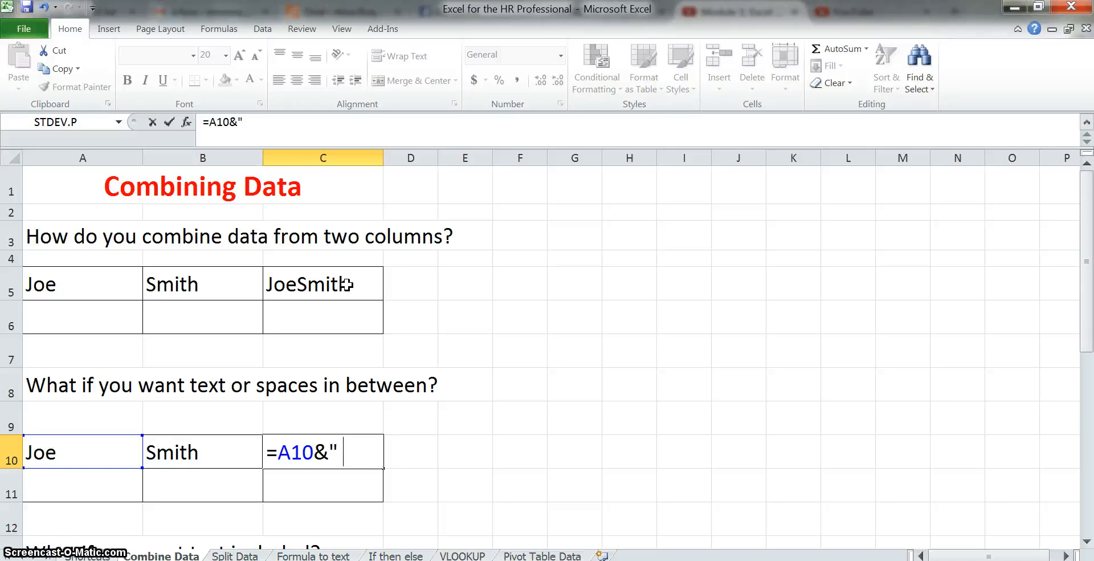
type("\"")
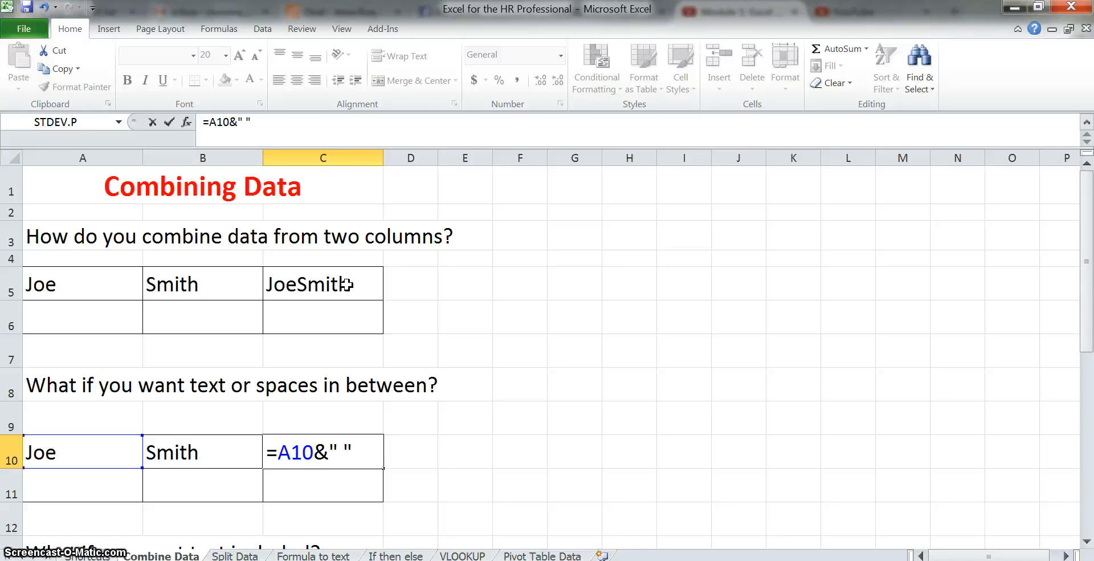
type("&")
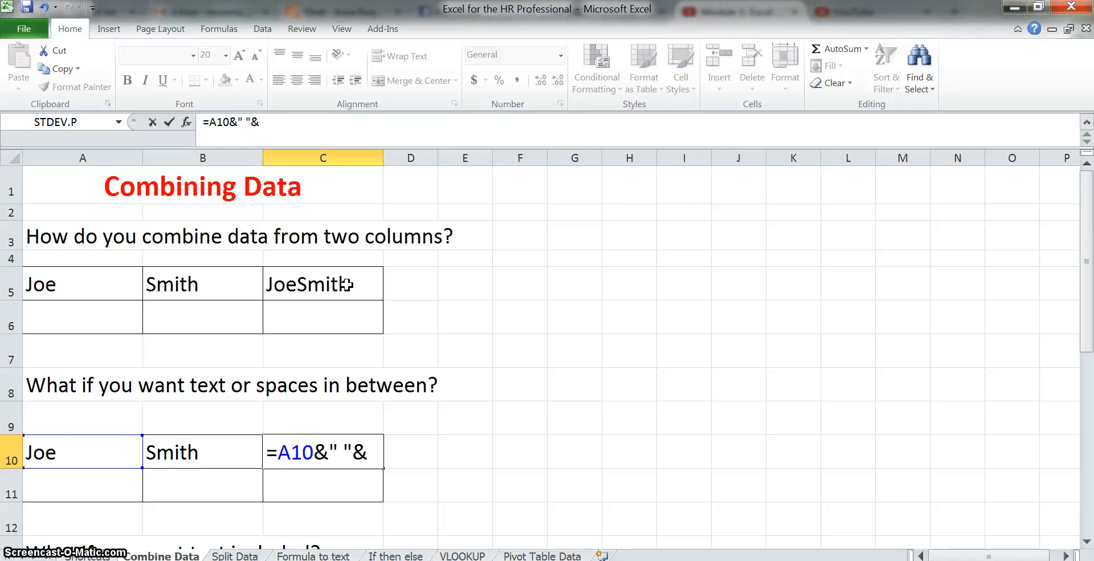
left_click(206, 454)
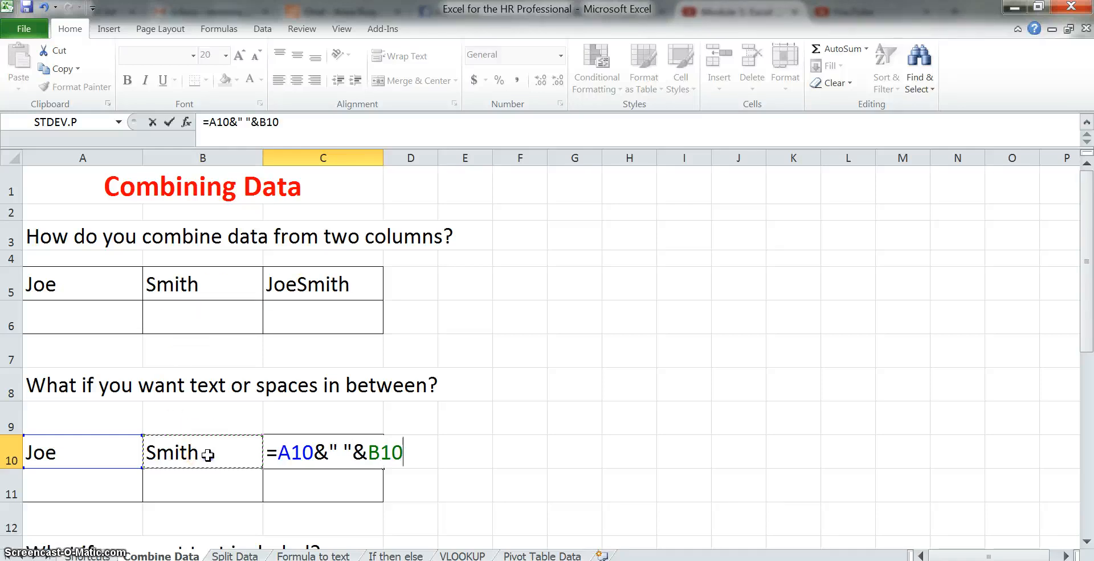
key("Return")
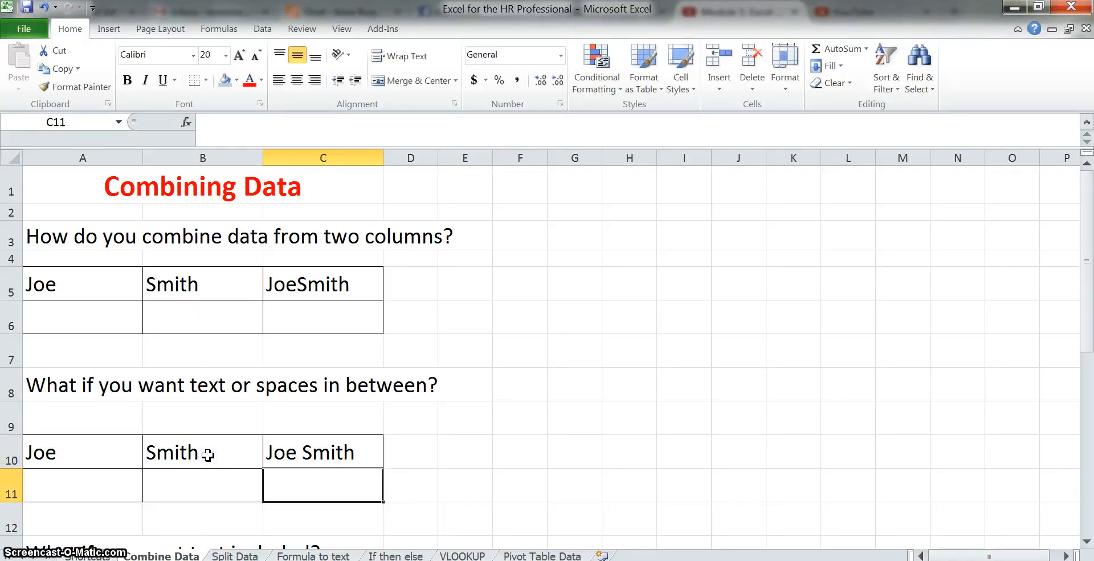
key("Up")
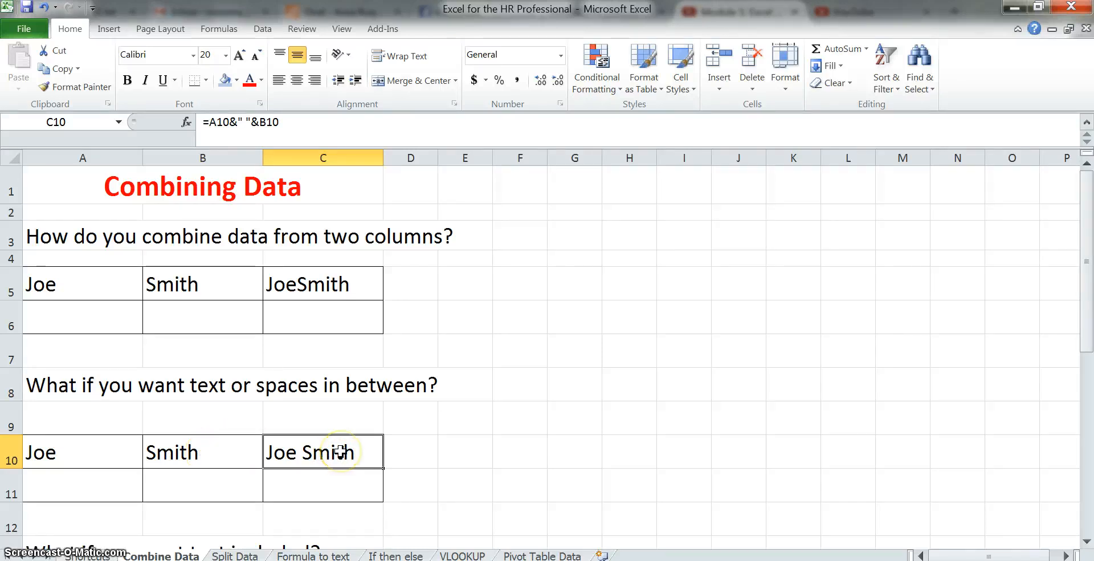
- Enter the formula ="Mr. " with a trailing space inside the quotes in C15, under "What if you want text included?"
scroll(336, 451, "down", 3)
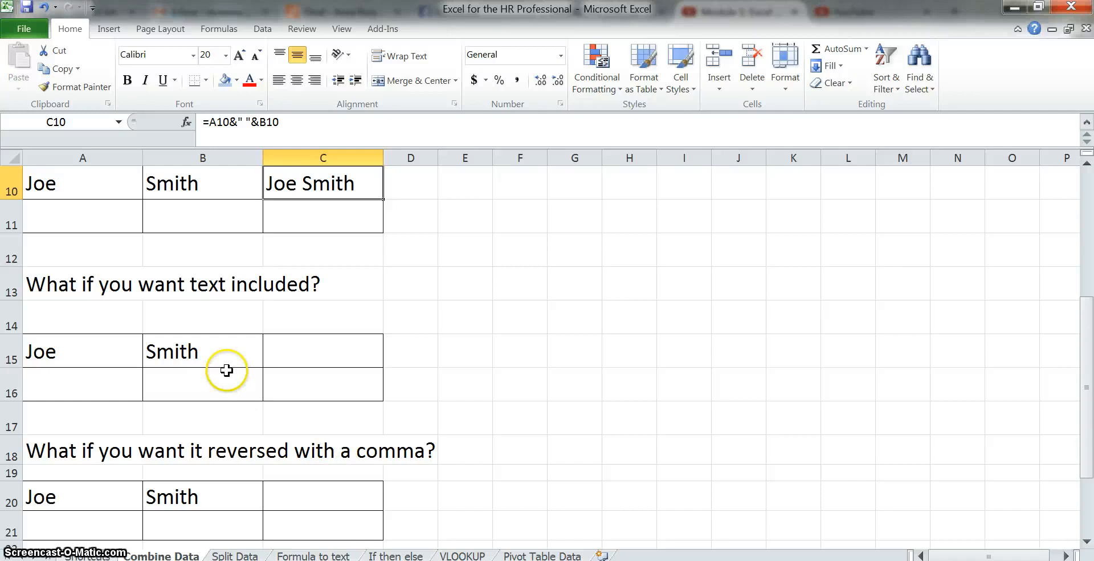
left_click(326, 344)
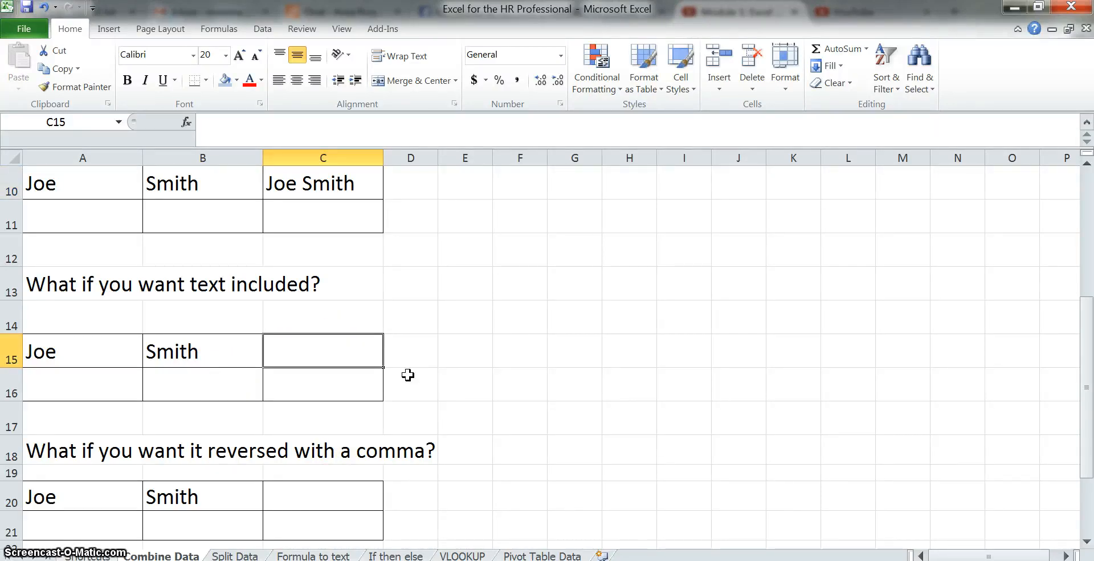
type("=\"")
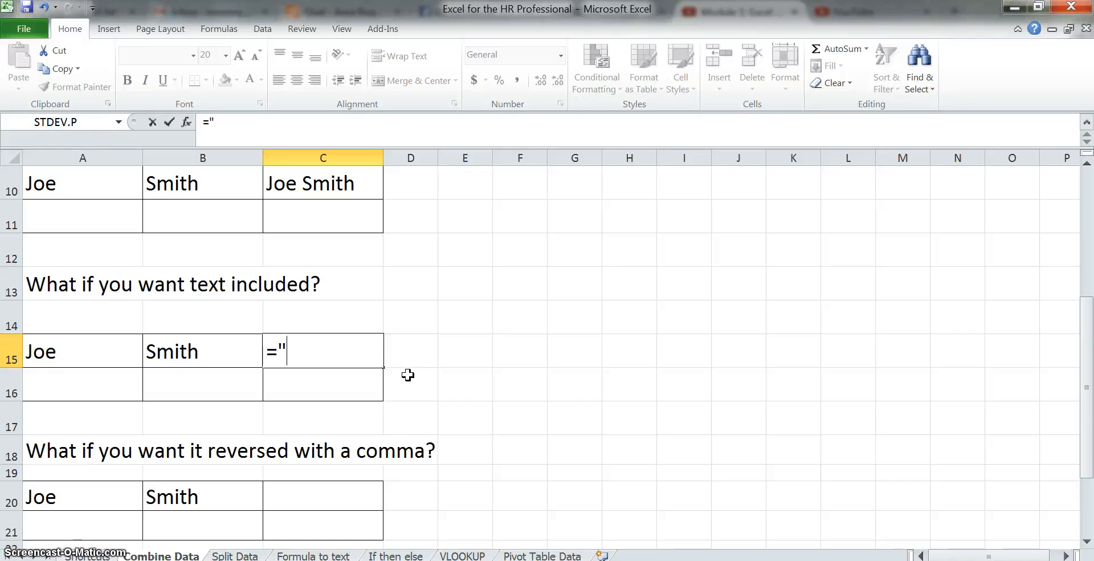
type("Mr.")
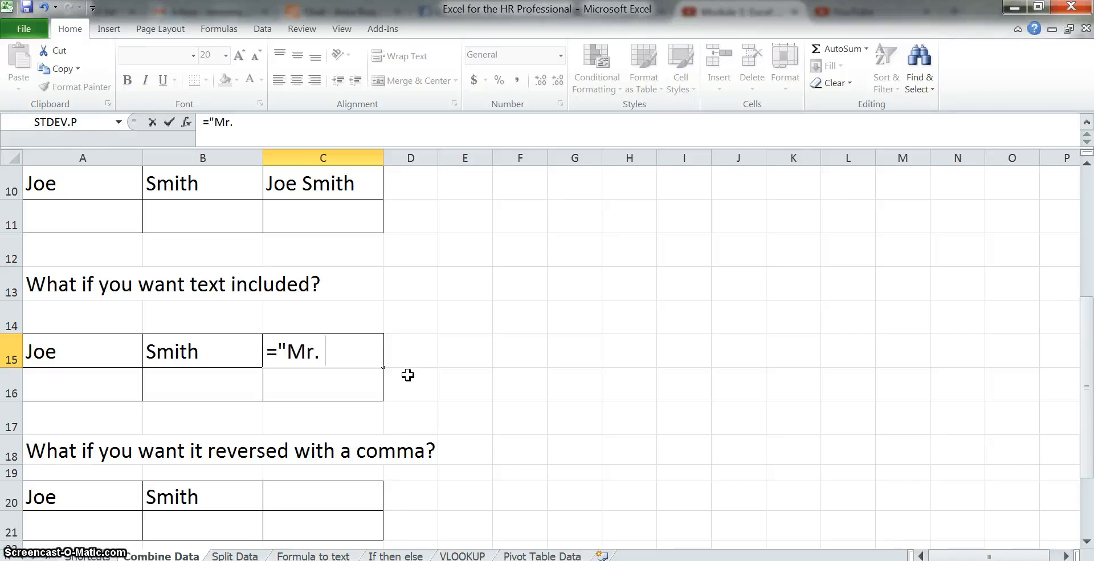
type(" \"")
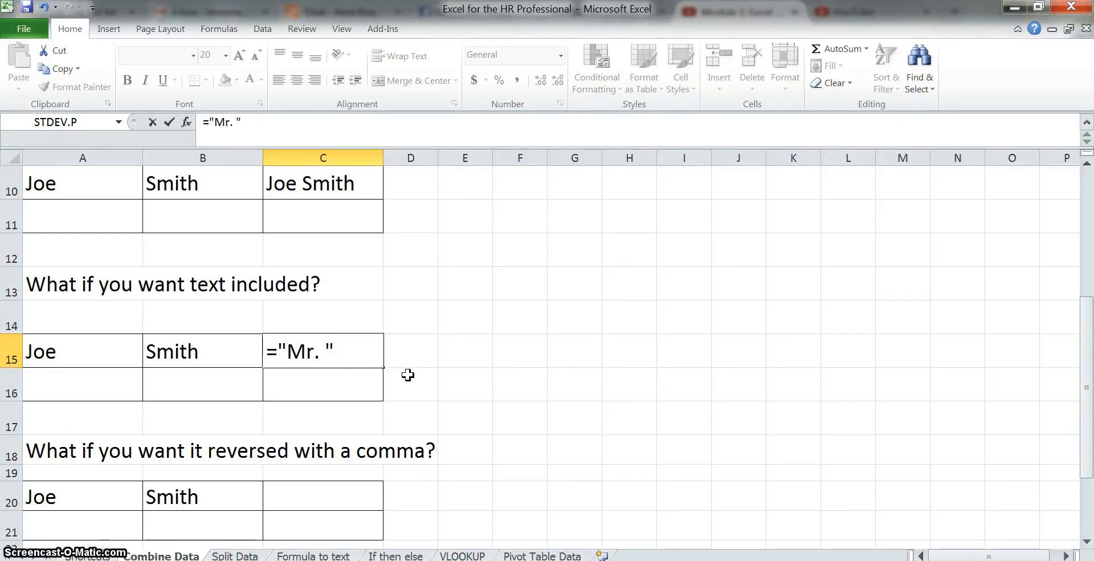
left_click(97, 357)
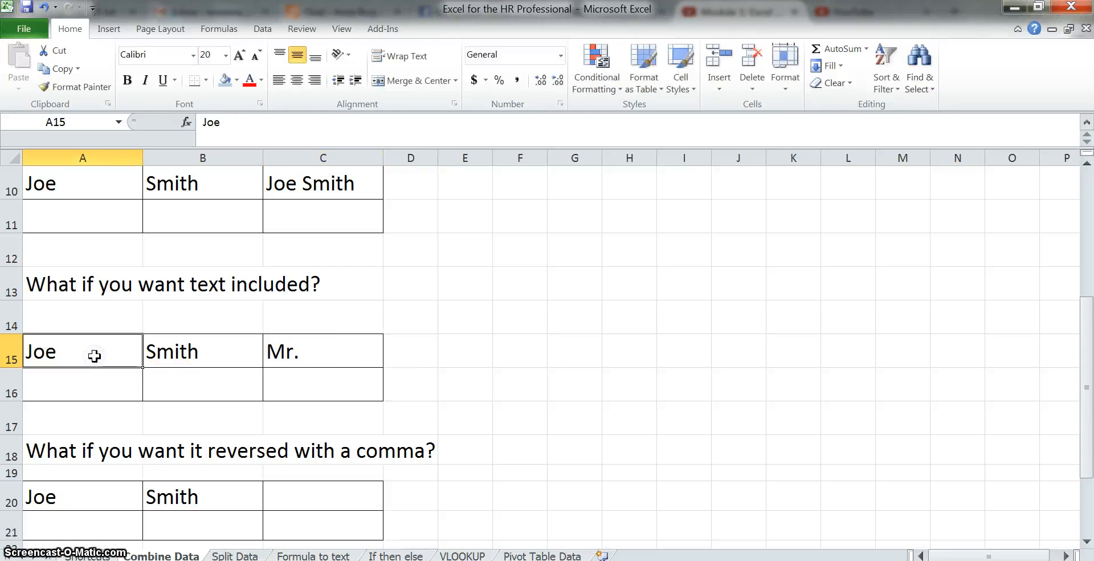
- Extend the formula in C15 with both name cells and a space between them, making it ="Mr. "&A15&" "&B15
left_click(362, 355)
left_click(276, 124)
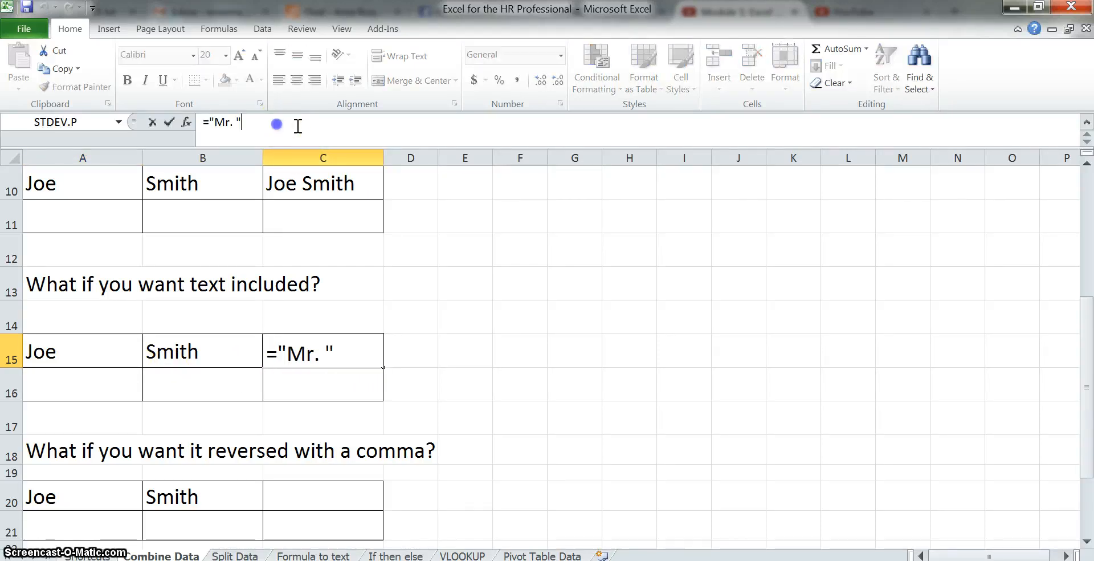
type("&")
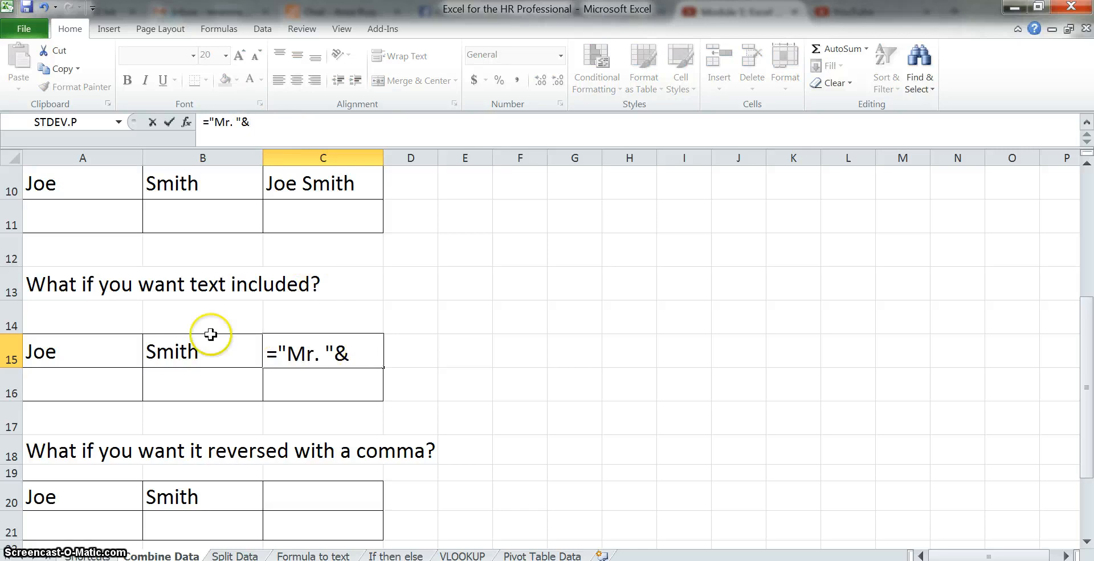
left_click(82, 352)
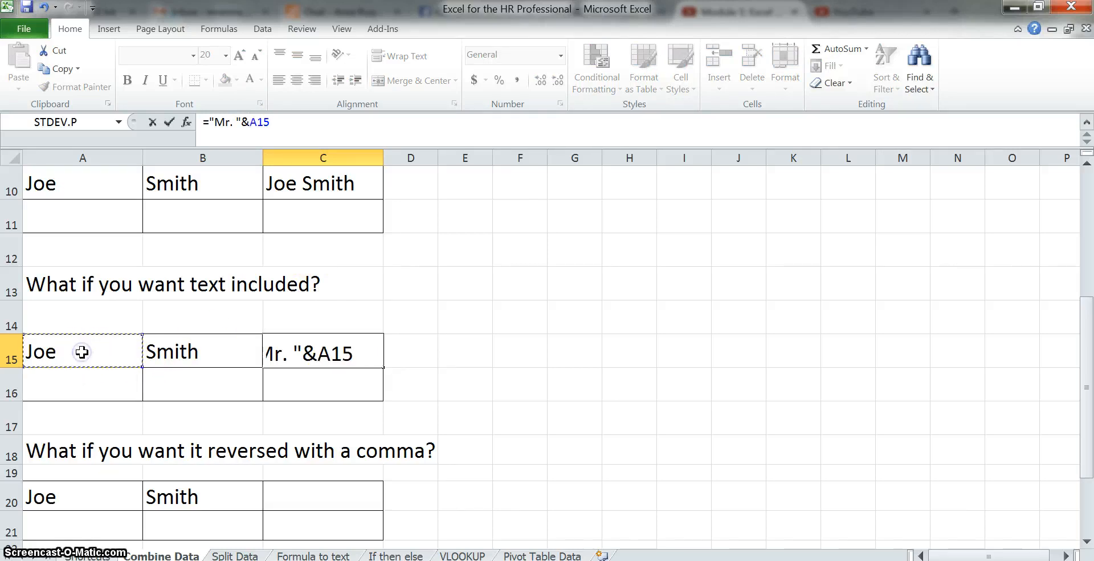
type("&")
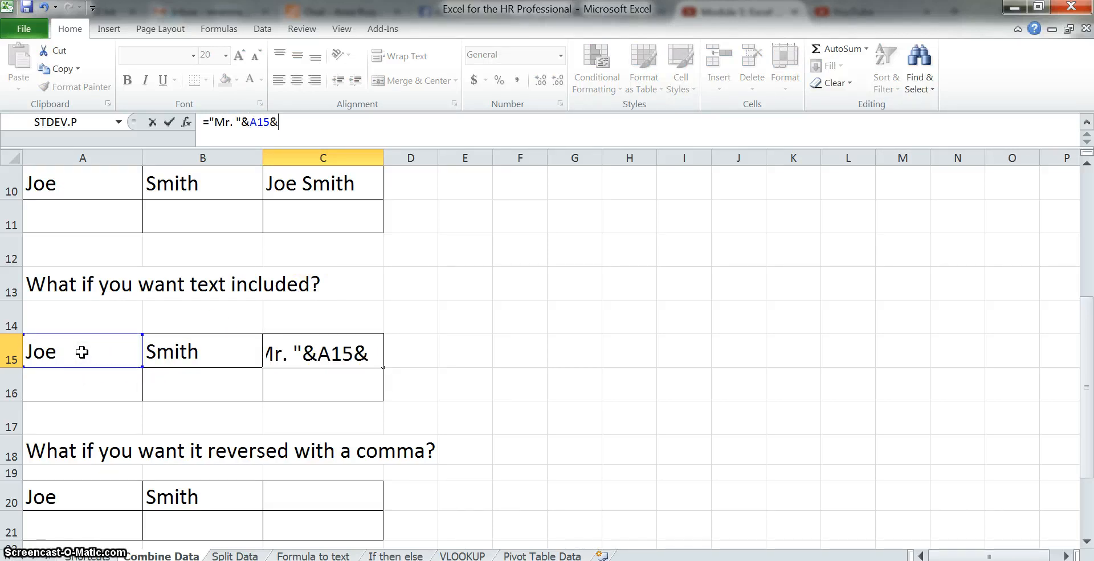
type("\"")
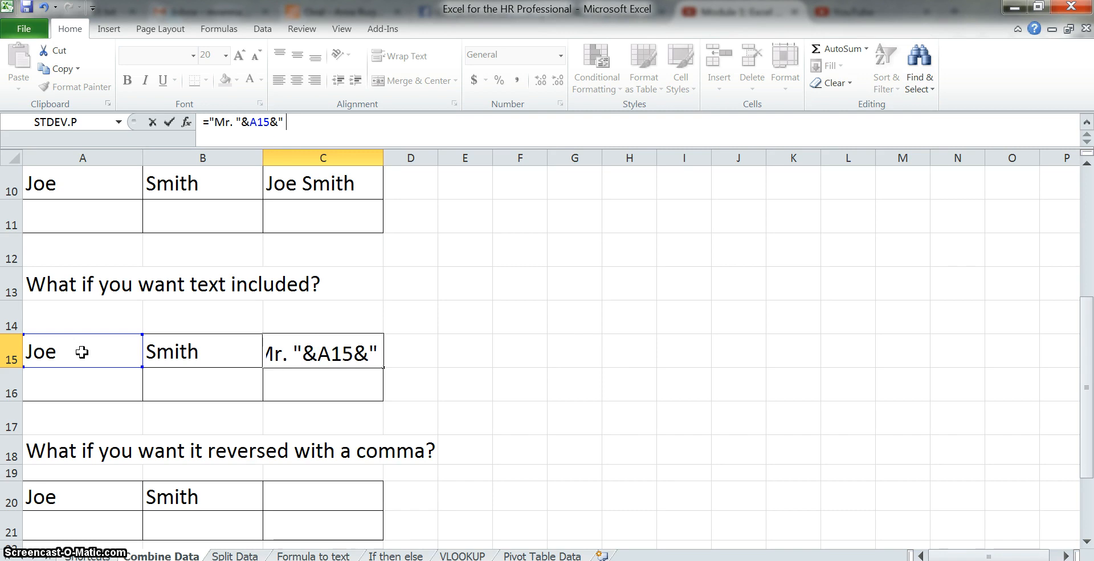
type(" \"")
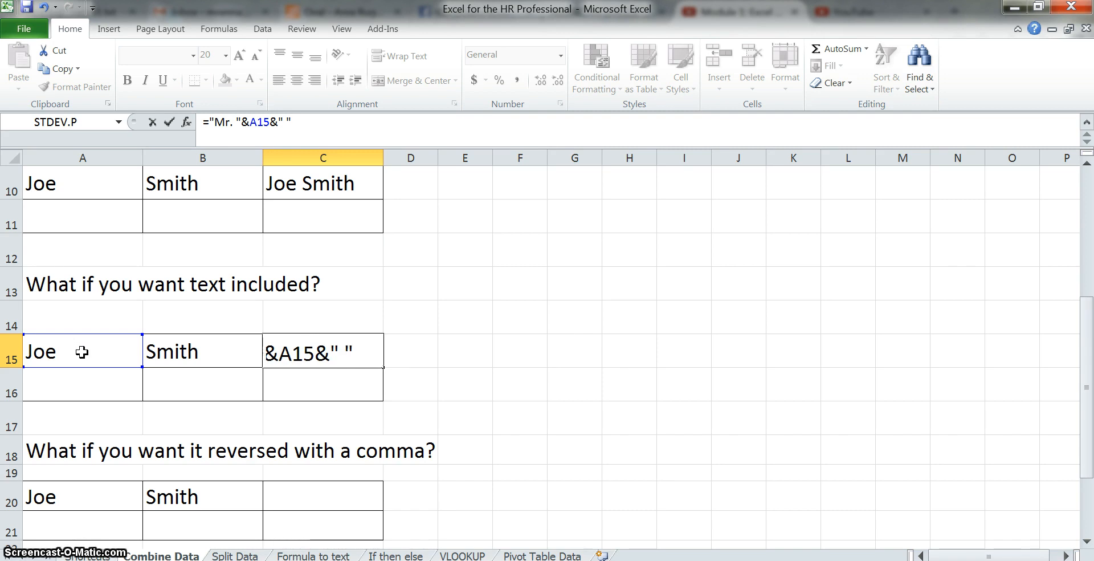
type("&")
left_click(206, 349)
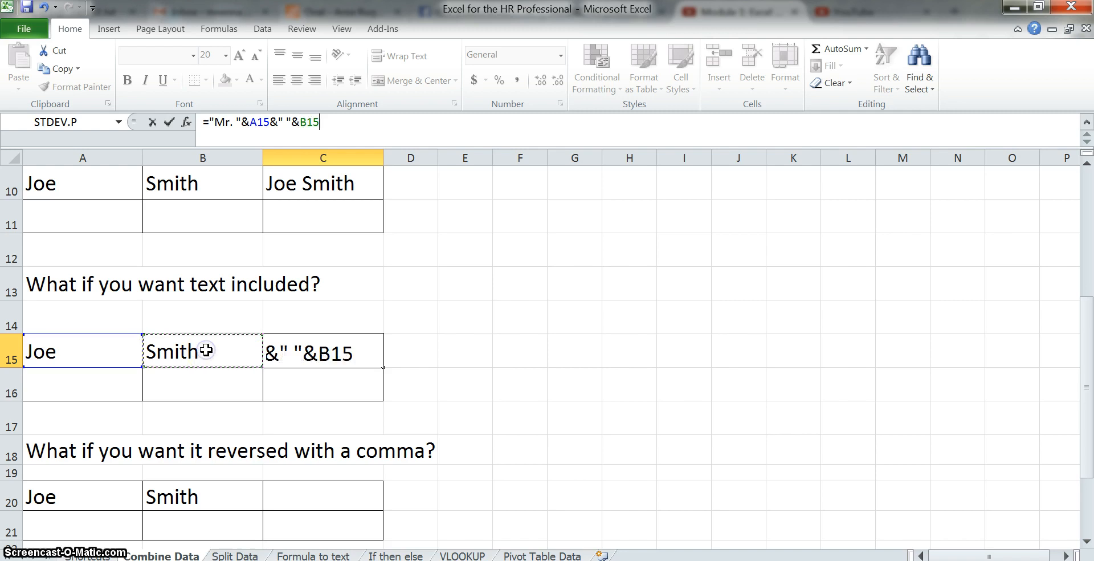
key("Return")
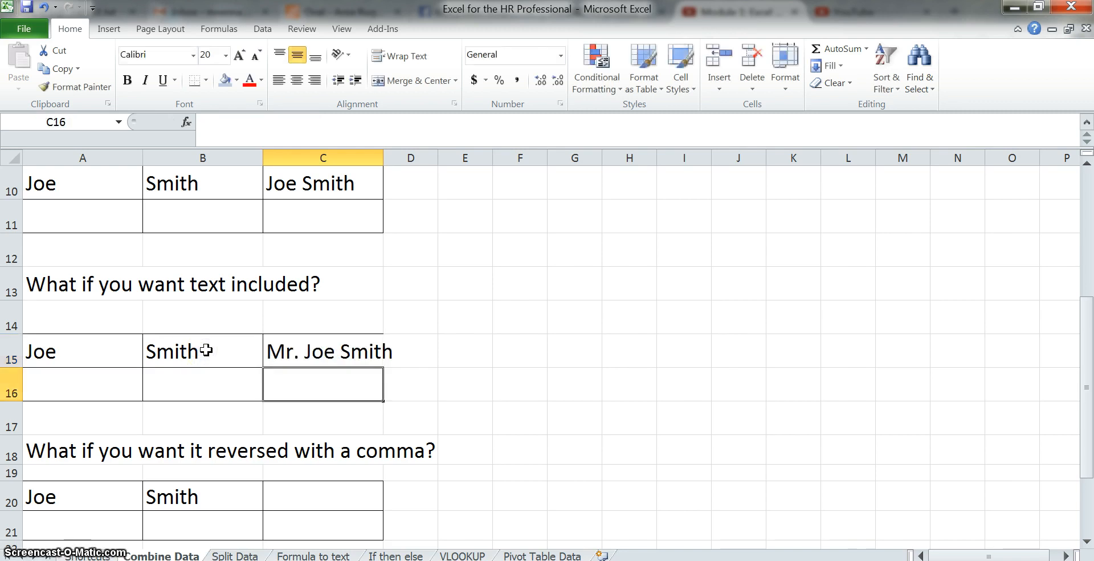
- Enter a second person's first name in A16 and last name in B16
left_click(362, 353)
left_click(64, 377)
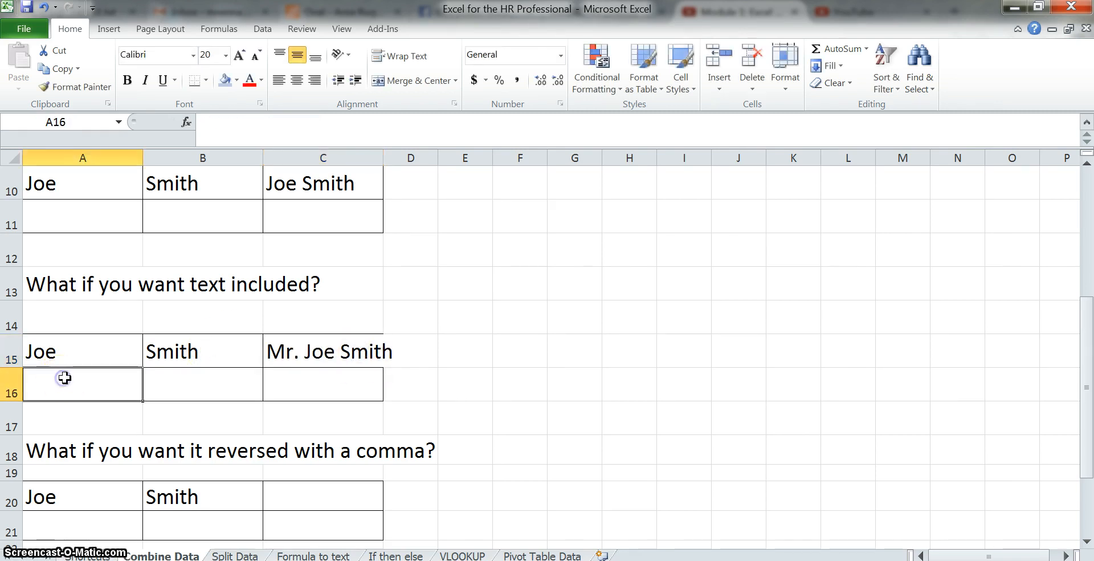
type("Don")
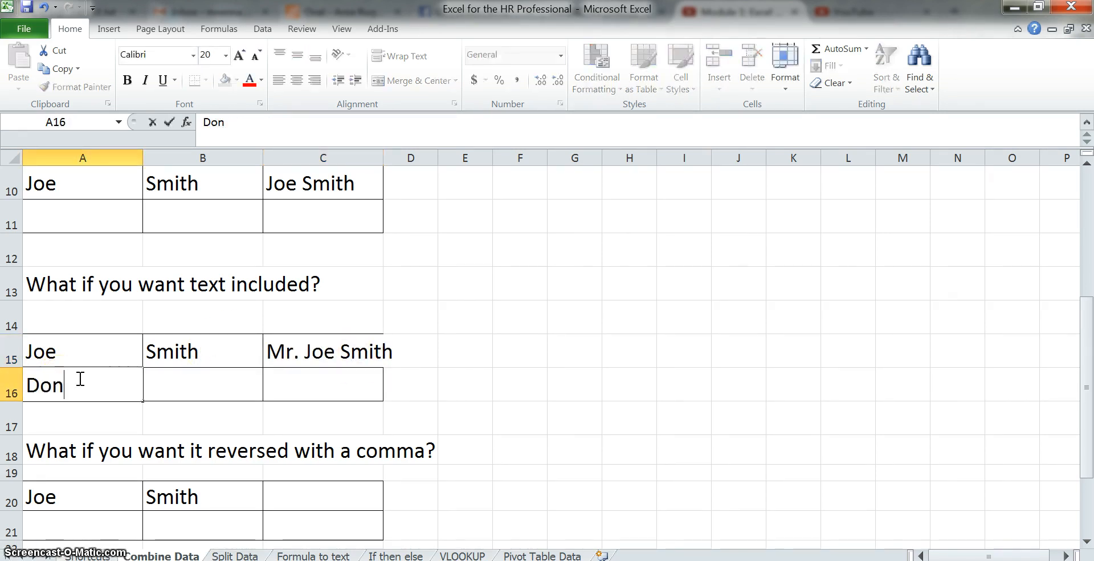
key("Tab")
type("Brown")
key("Tab")
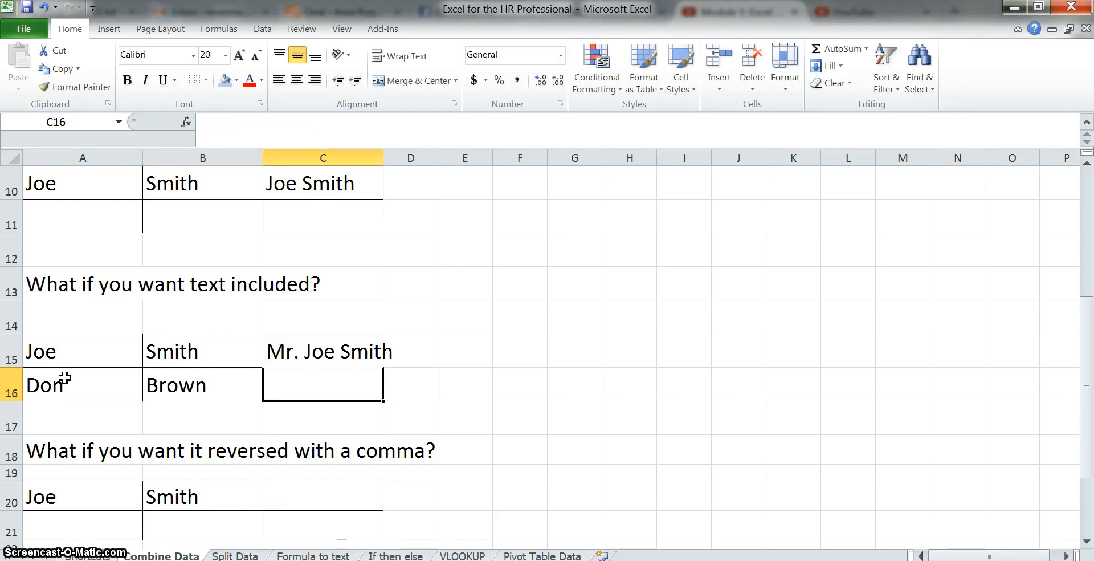
- Copy the "Mr." name formula from C15 into C16 for the second person
key("Up")
key("ctrl+c")
key("Down")
key("ctrl+v")
key("Escape")
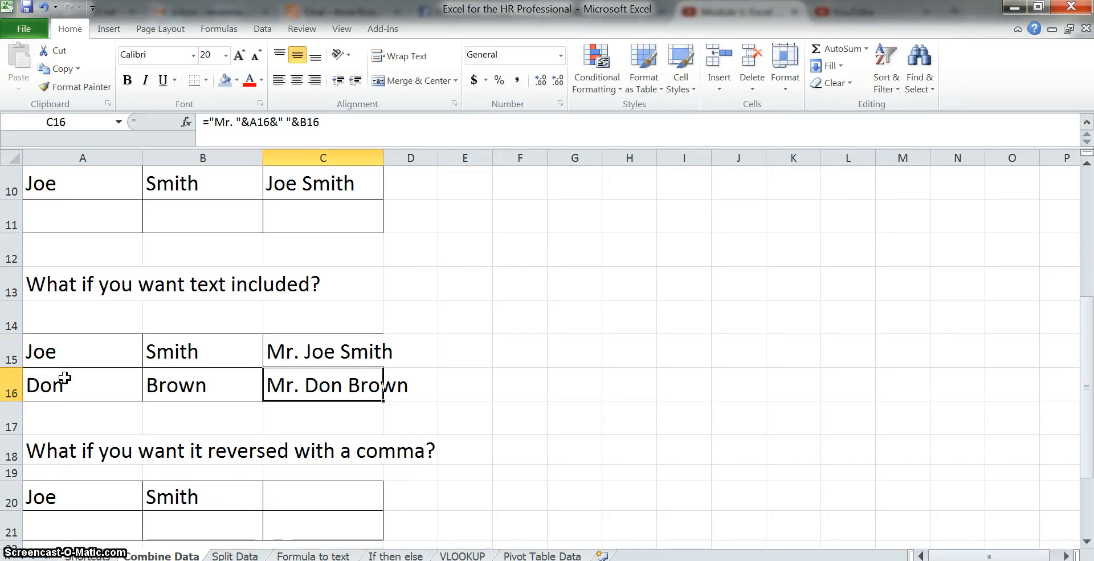
- Replace the first name in A16 with a woman's first name
key("Up")
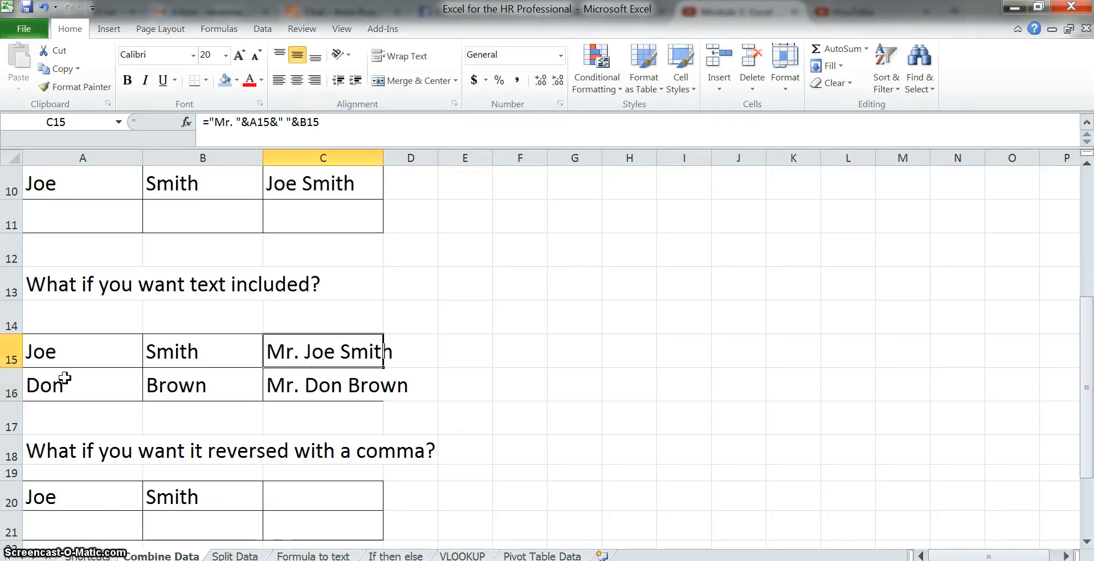
key("Down")
key("Left")
key("Left")
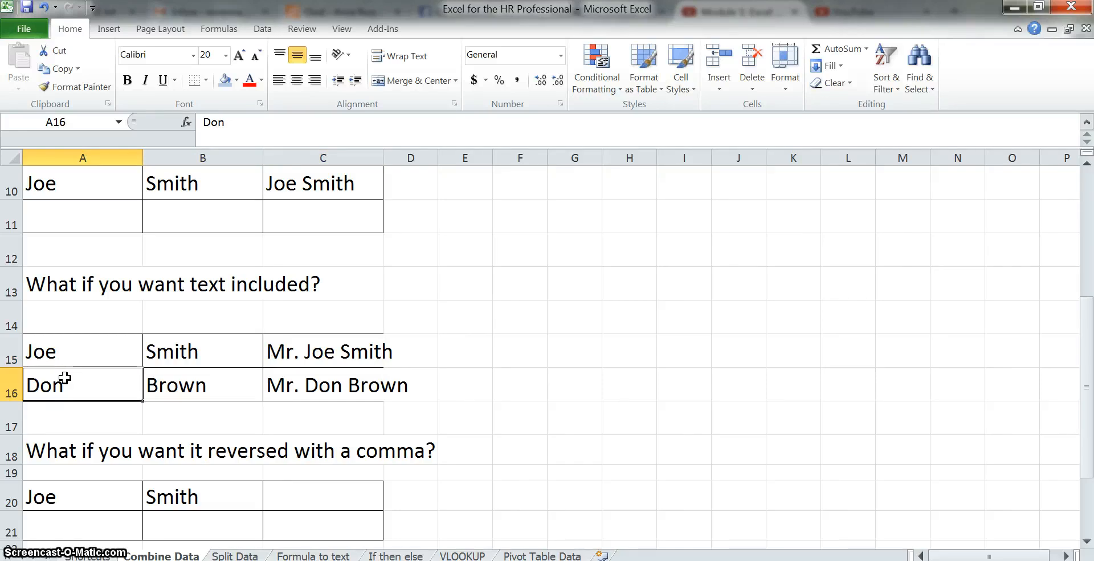
type("Jane")
key("Return")
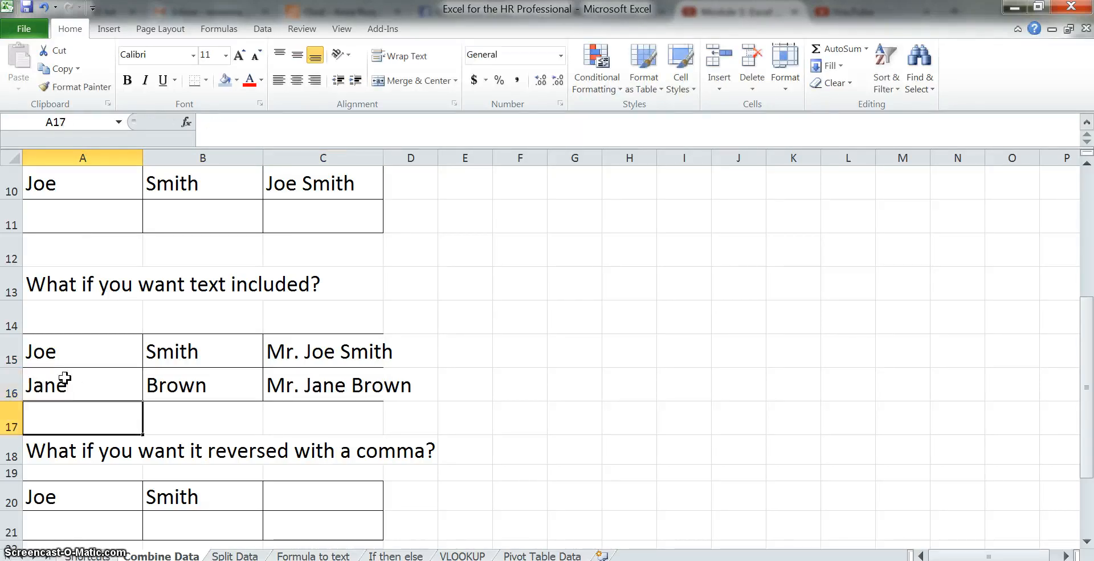
- Compare the "Mr." name formulas in C15 and C16 and the names they produce
key("Up")
key("Right")
key("Right")
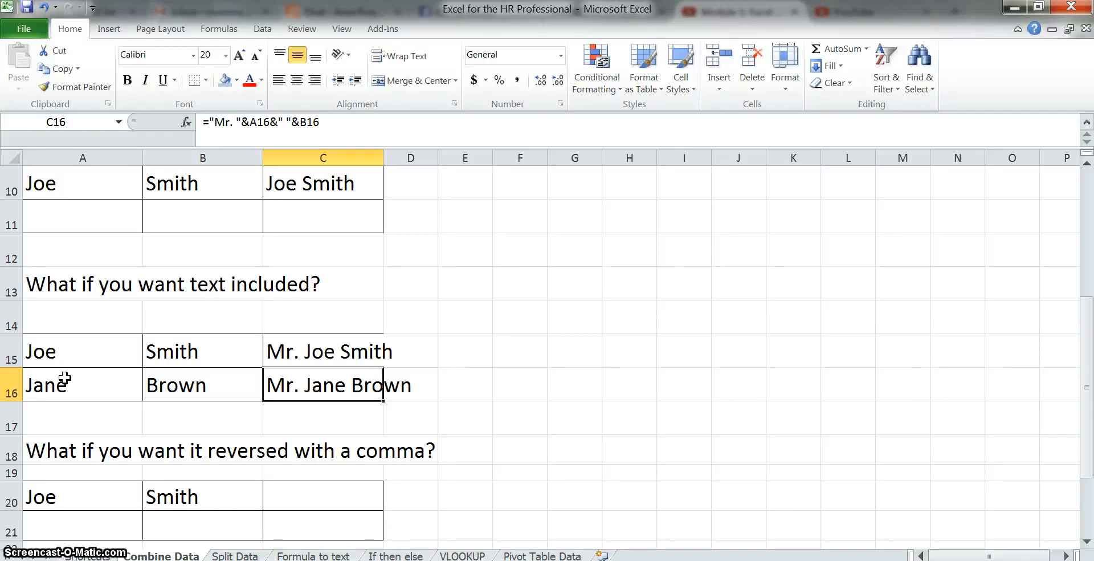
key("Up")
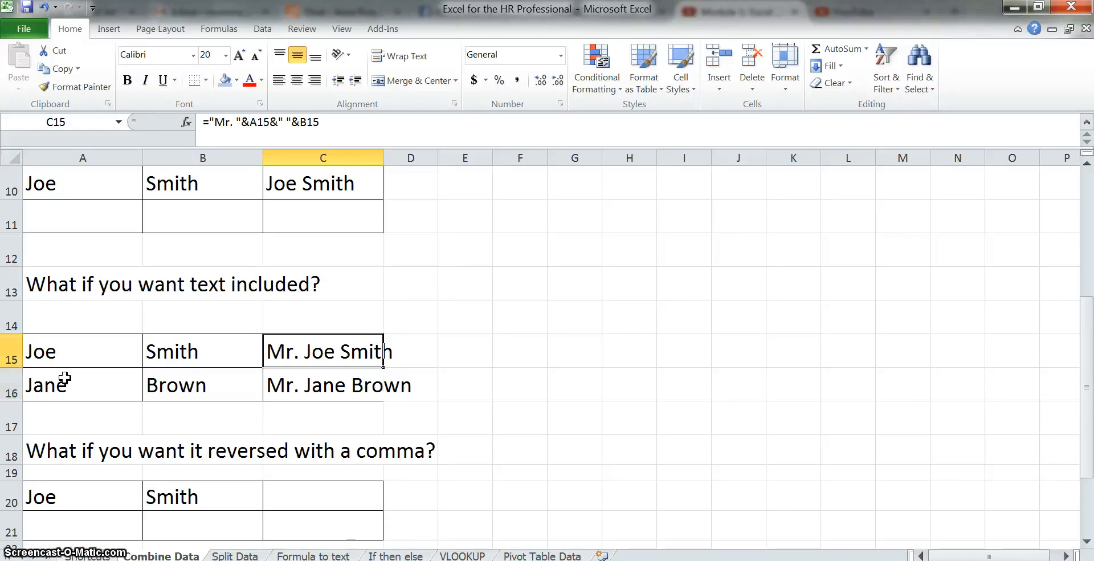
key("Down")
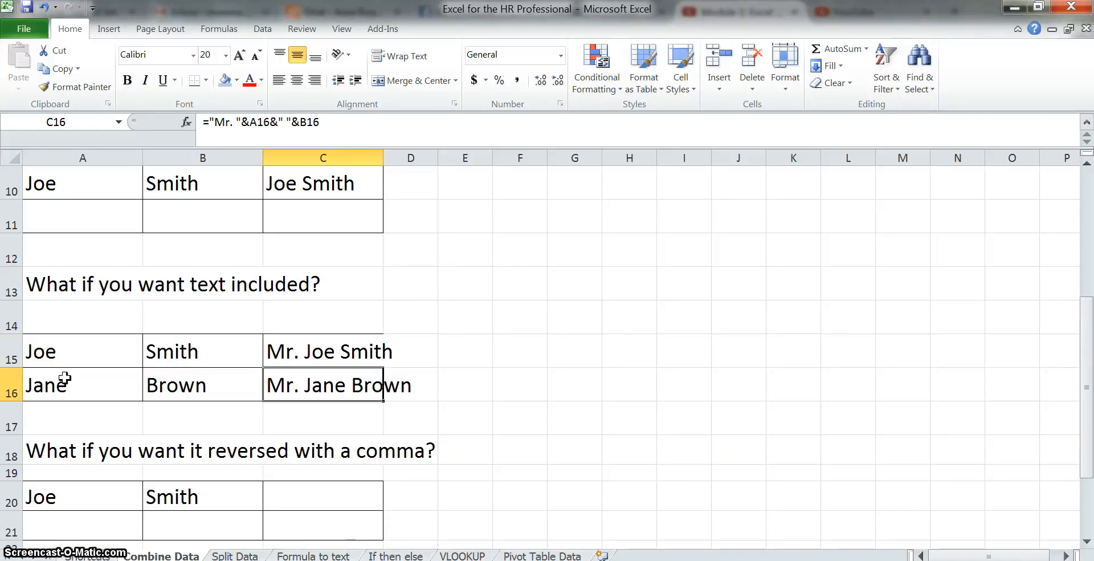
key("Up")
key("Down")
key("Down")
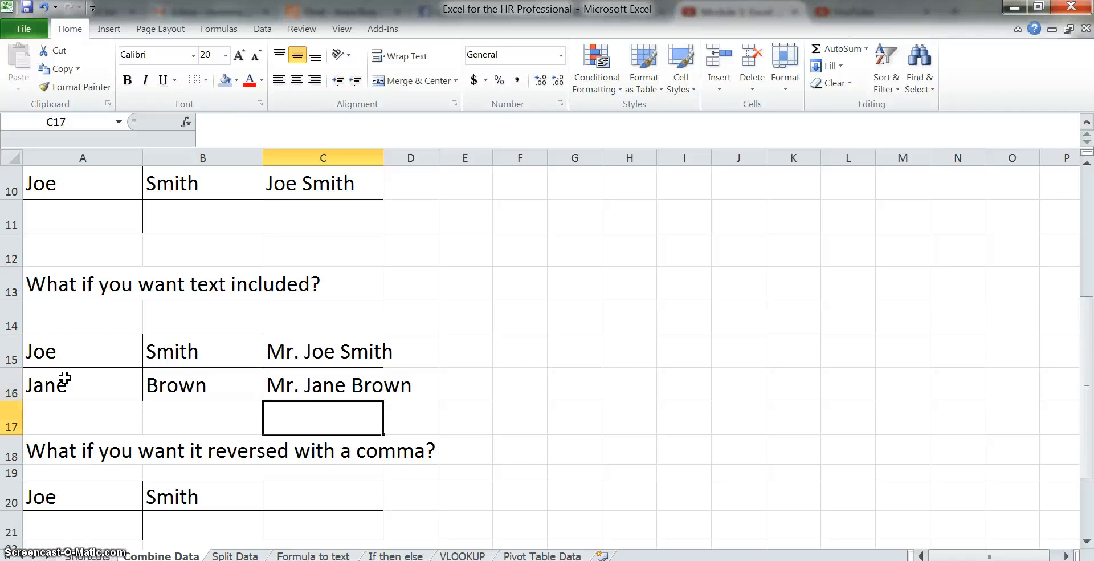
- Enter the formula =B20&", "&A20 in C20 under "What if you want it reversed with a comma?"
scroll(64, 377, "down", 2)
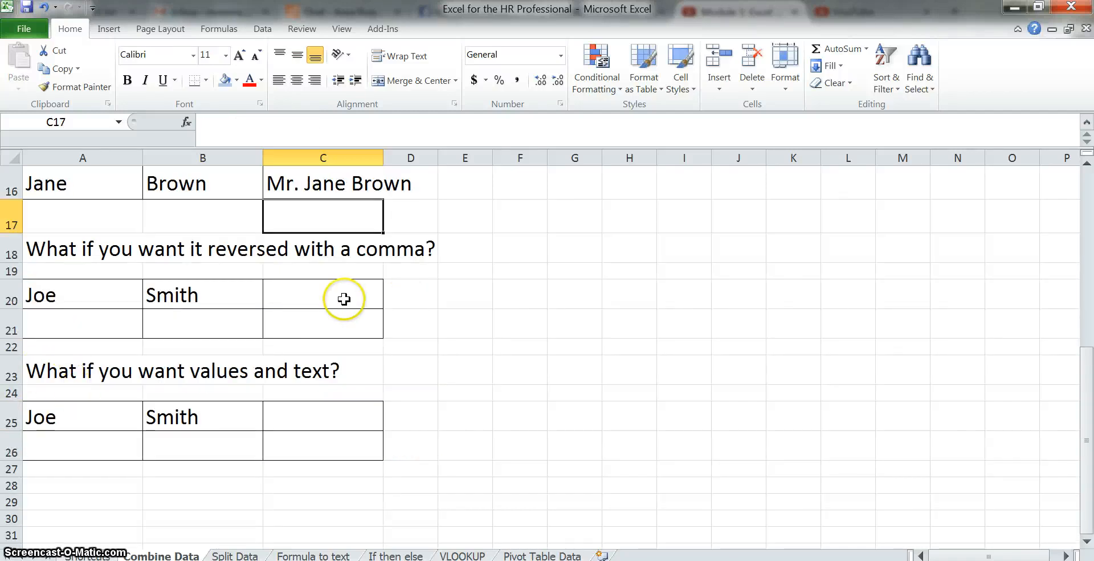
left_click(322, 296)
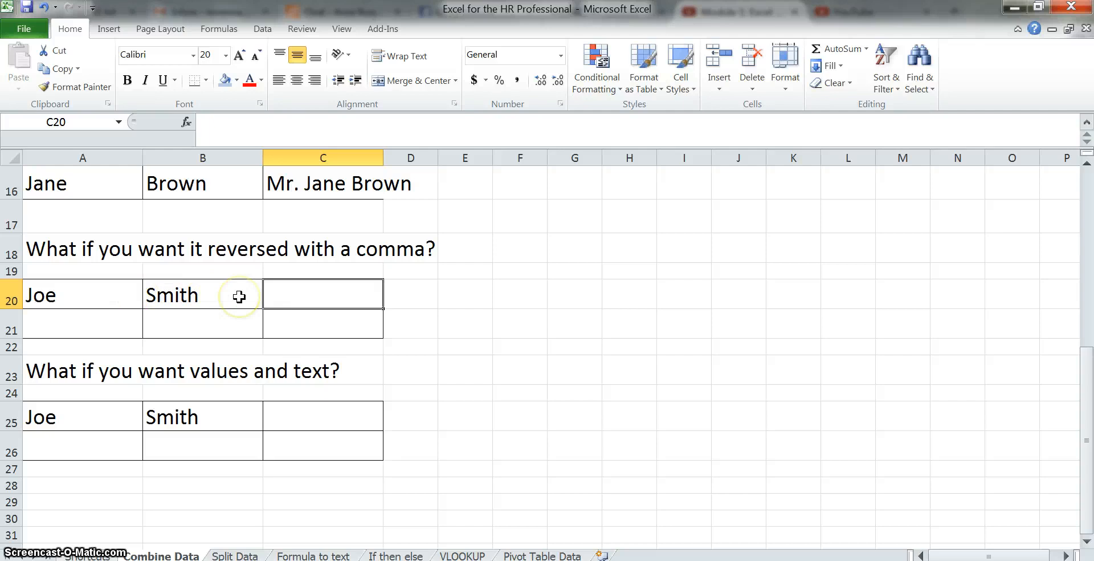
type("=")
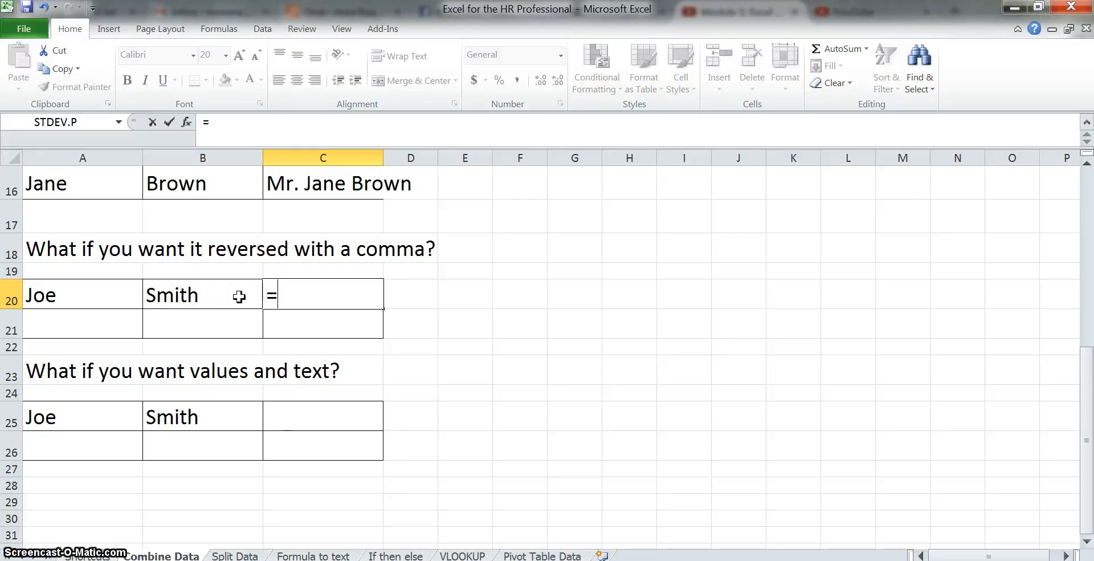
left_click(239, 296)
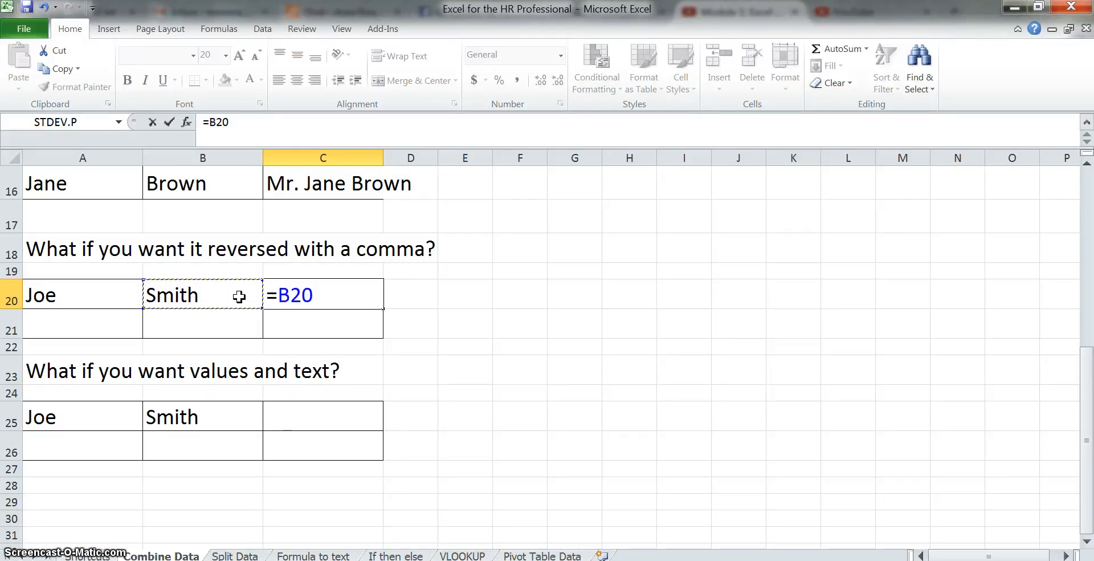
type("&")
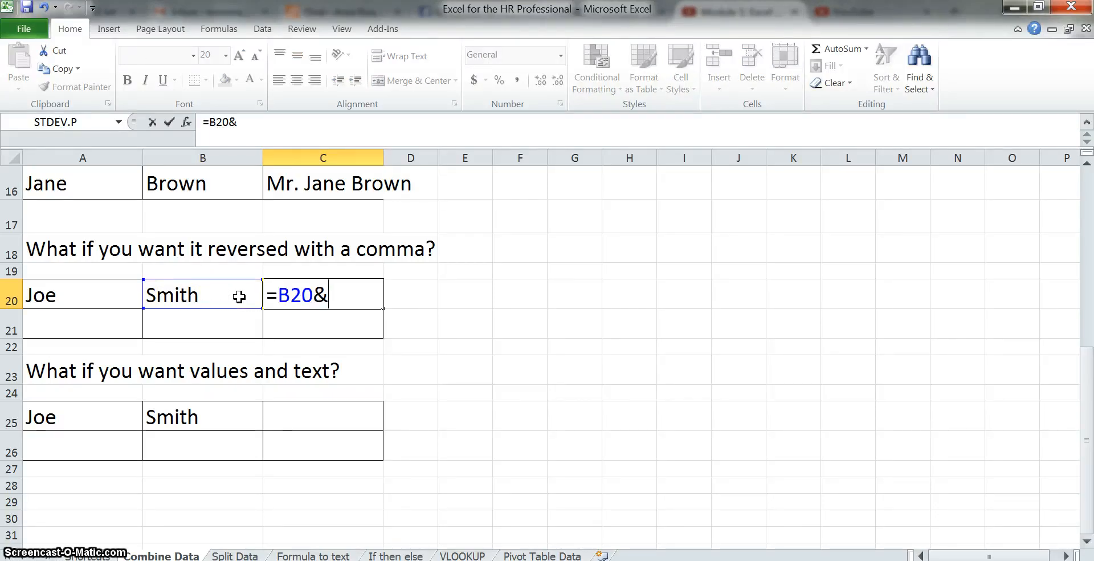
type("\",")
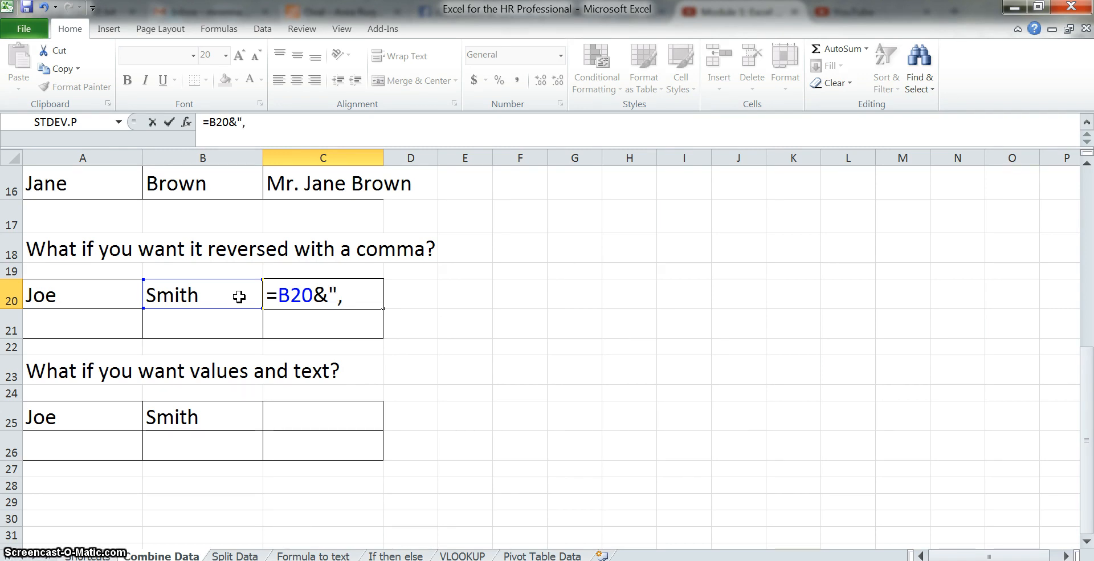
type(" \"&")
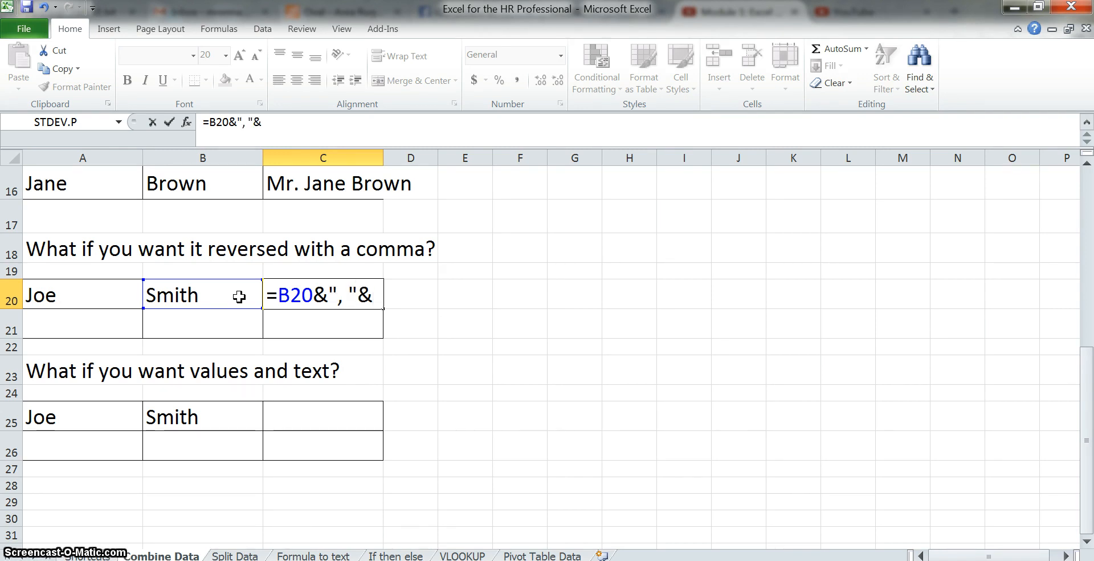
left_click(91, 295)
key("Return")
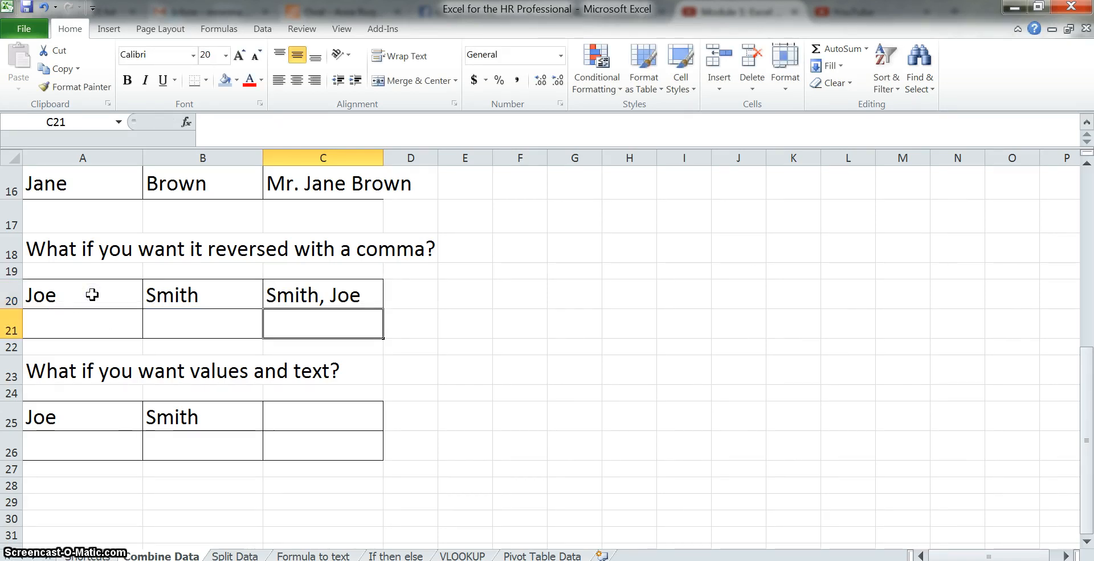
- Enter the formula =A25&" "&B25&001 in C25 under "What if you want values and text?"
key("Down")
key("Down")
key("Down")
key("Down")
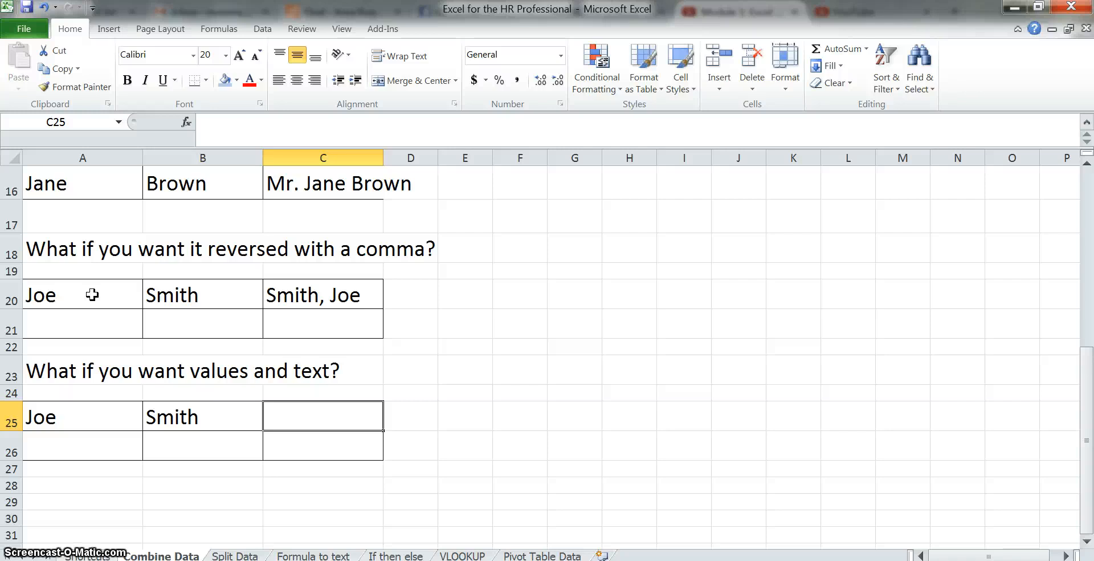
type("=")
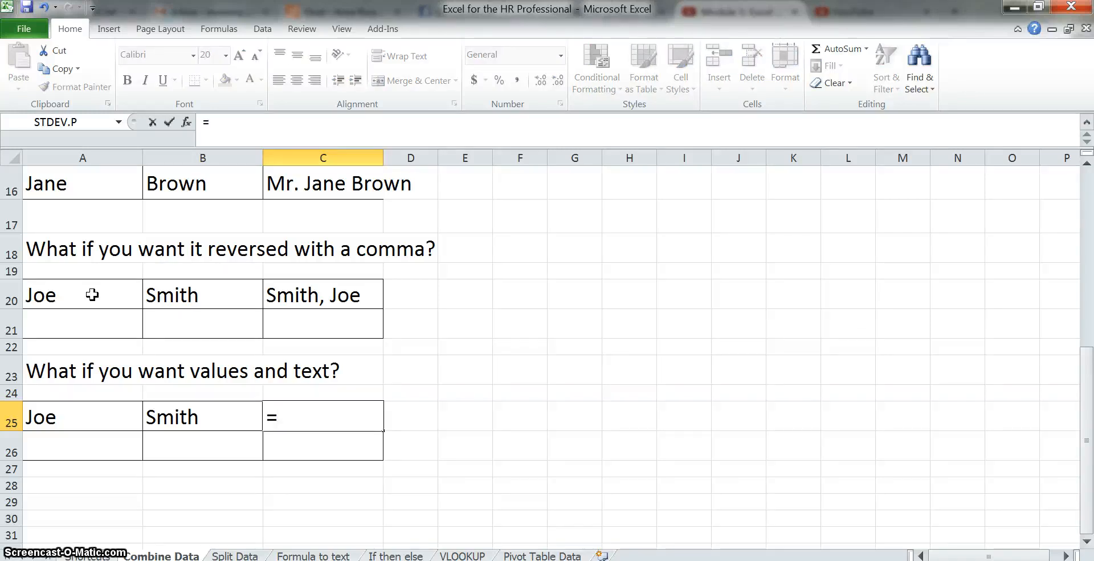
key("Left")
key("Left")
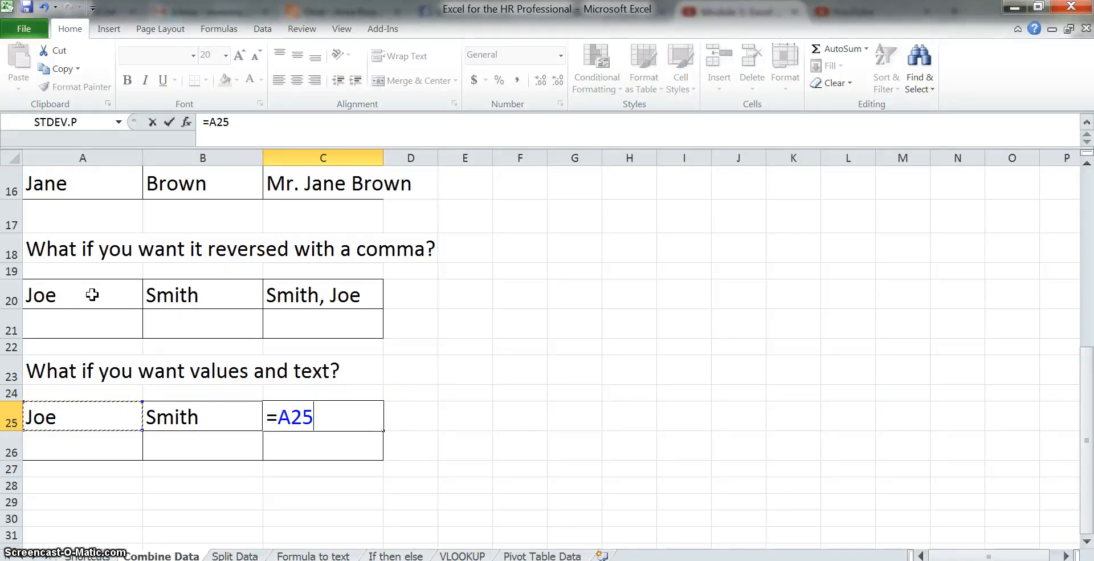
type("&\" \"")
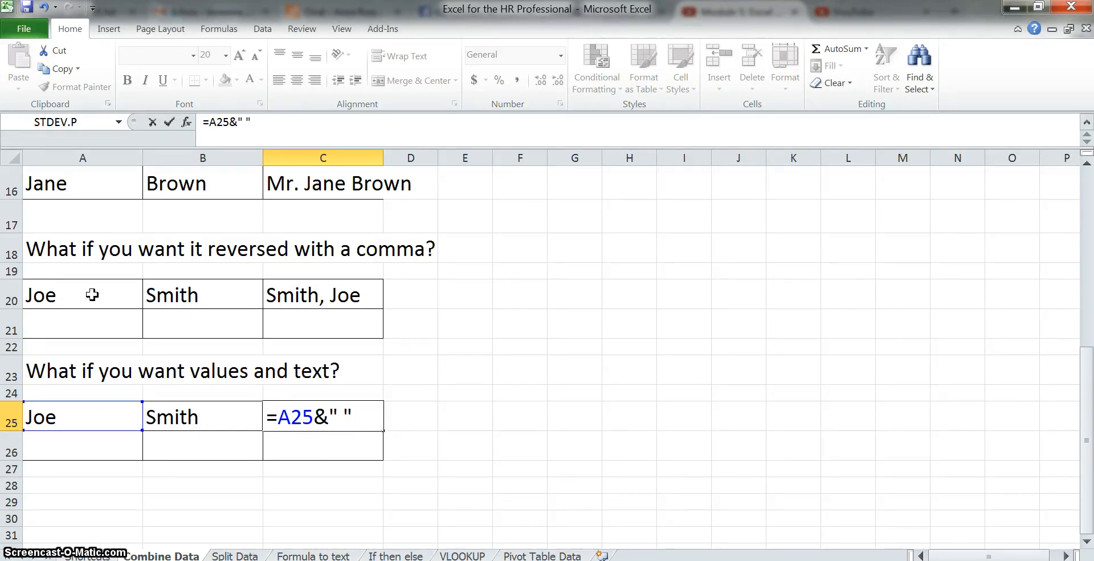
type("&")
key("Left")
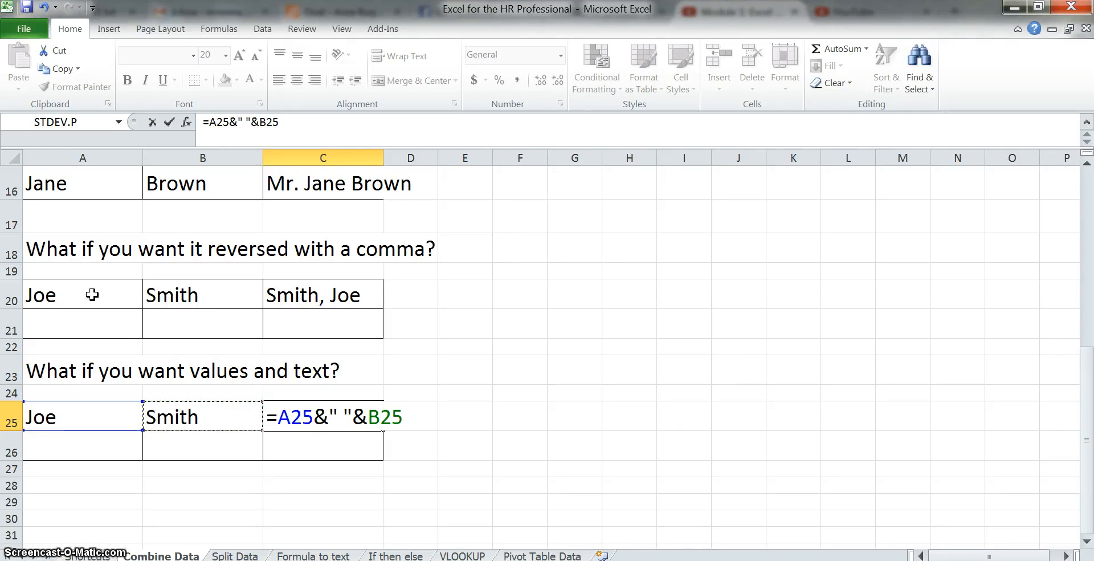
type("&001")
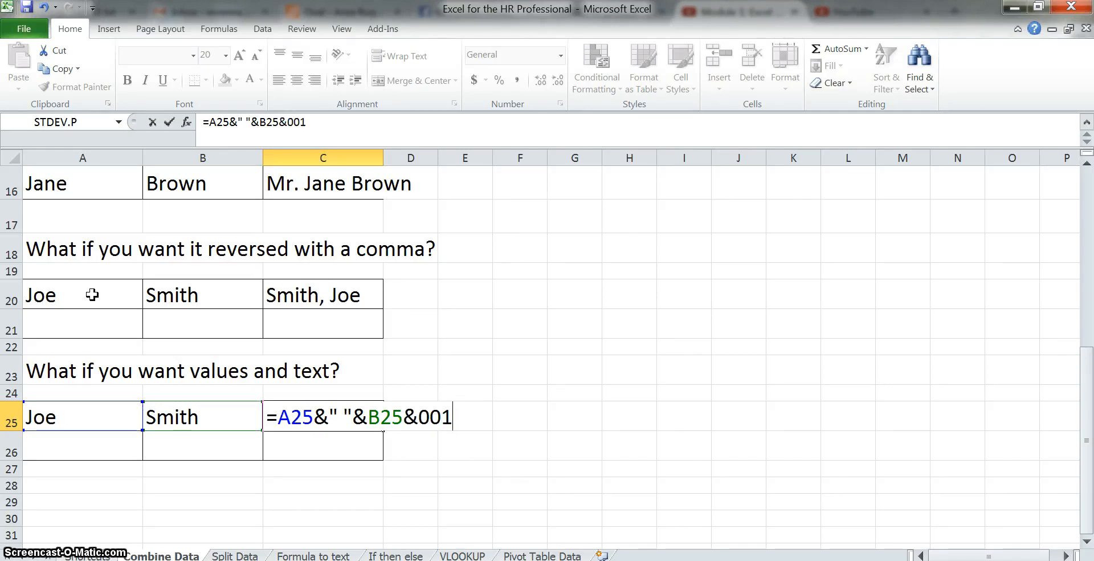
key("Return")
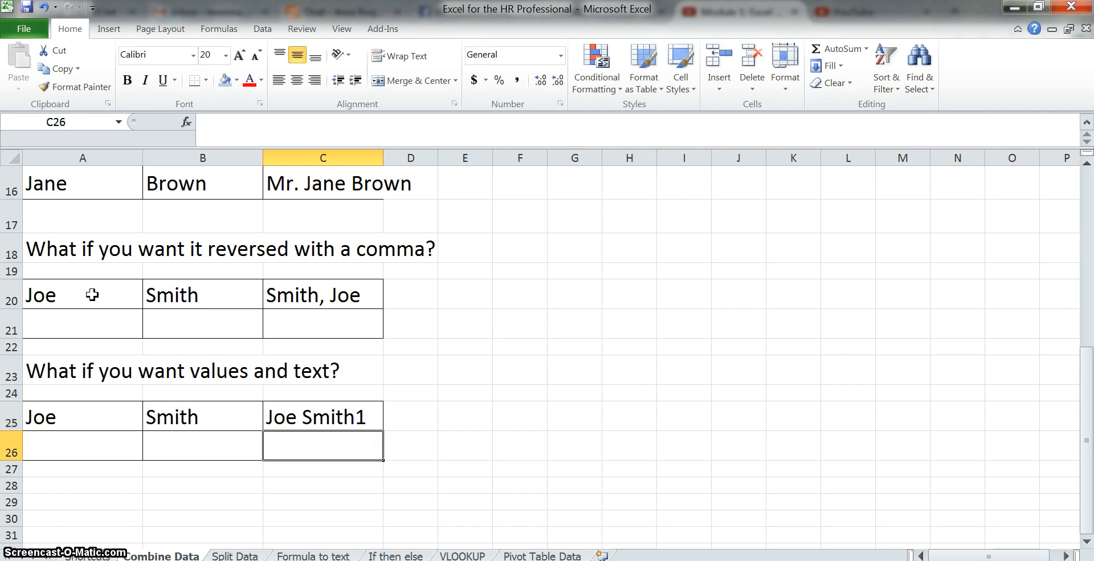
- Edit the C25 formula to append 001 as quoted text, making it =A25&" "&B25&"001"
key("Up")
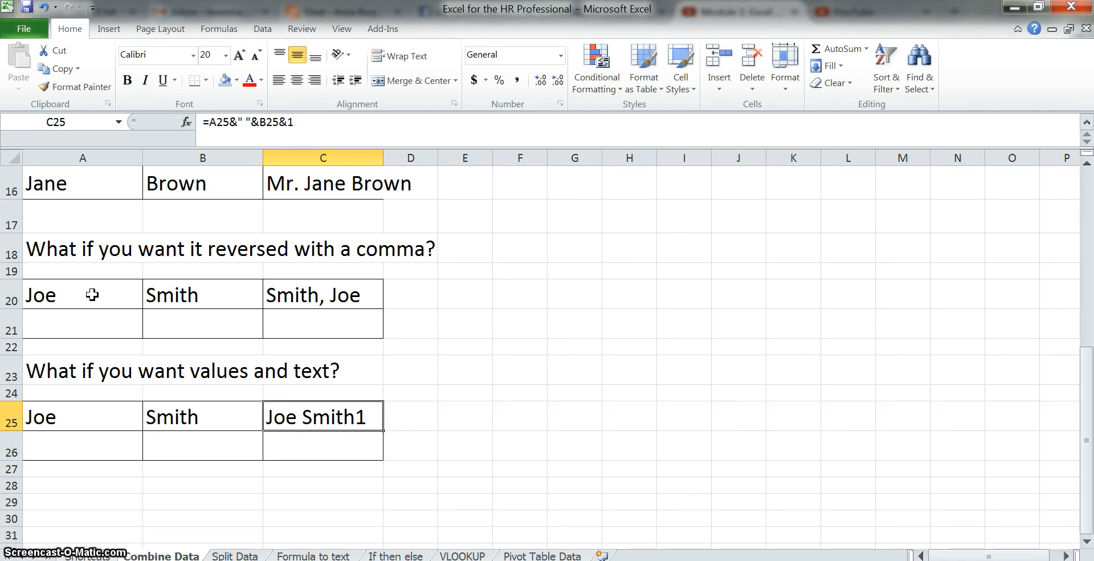
key("F2")
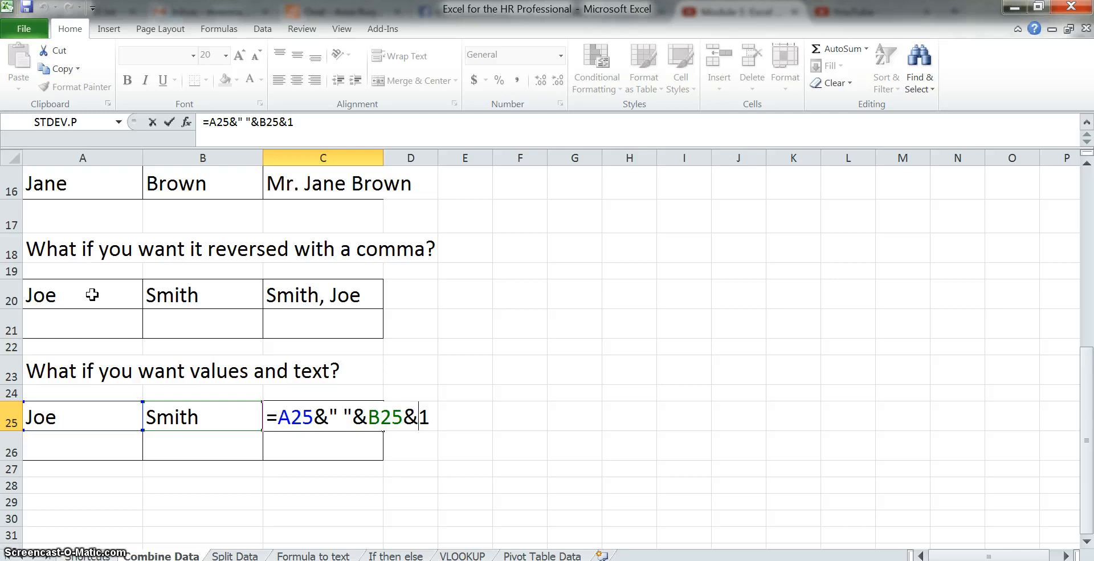
key("Left")
type("\"")
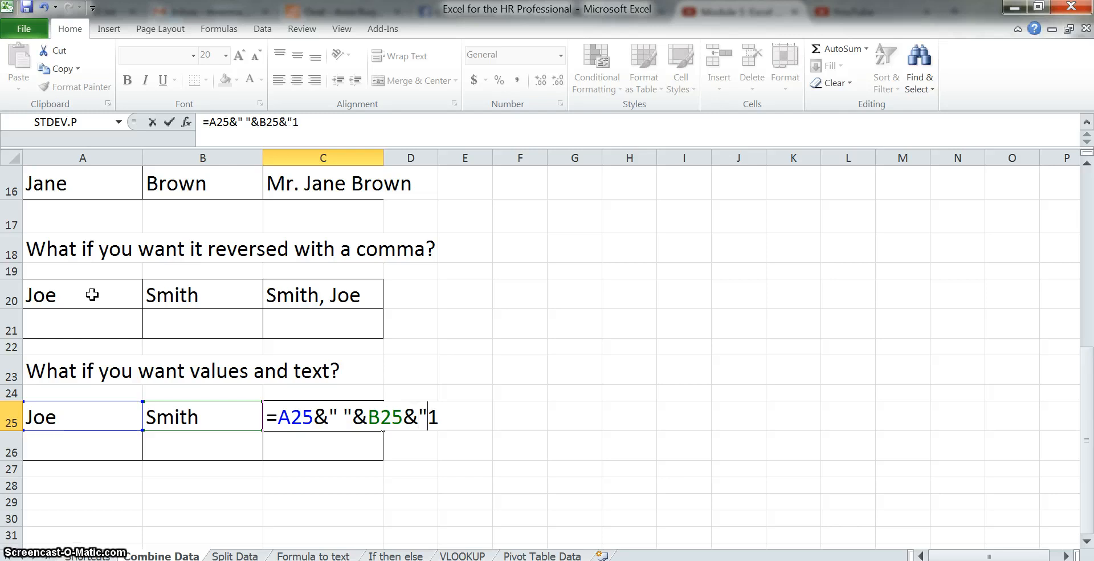
type("00")
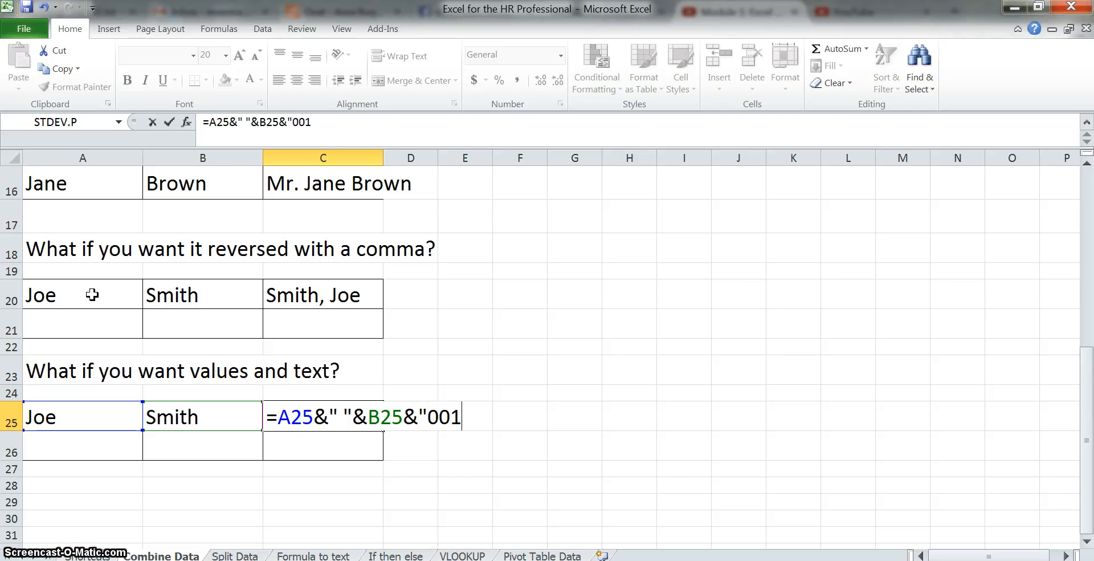
key("Right")
type("\"")
key("Return")
key("Up")
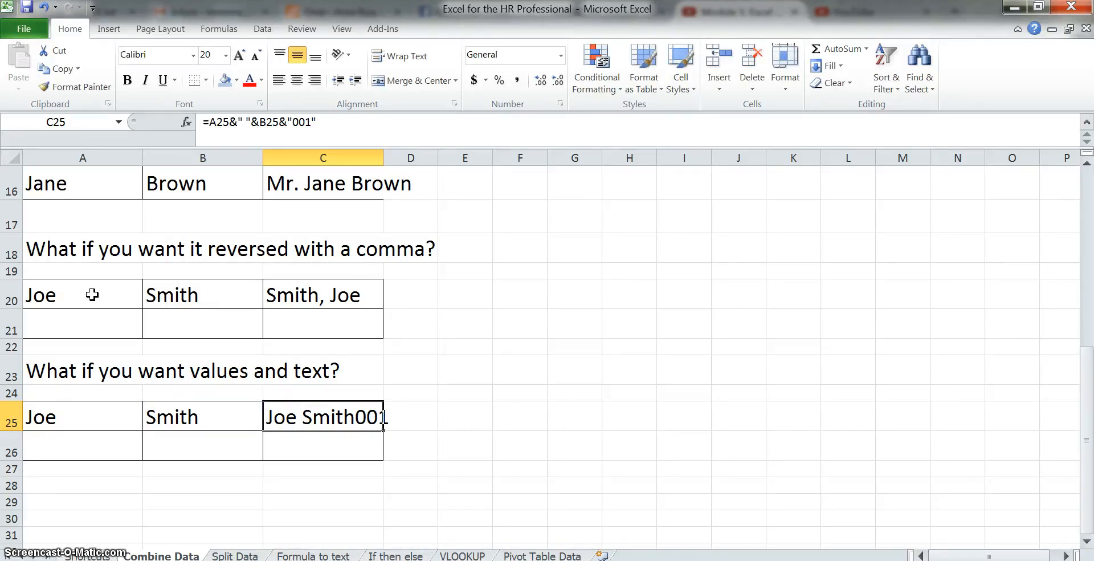
- Remove the quotation marks around 001 in the C25 formula and return to cell A1
key("F2")
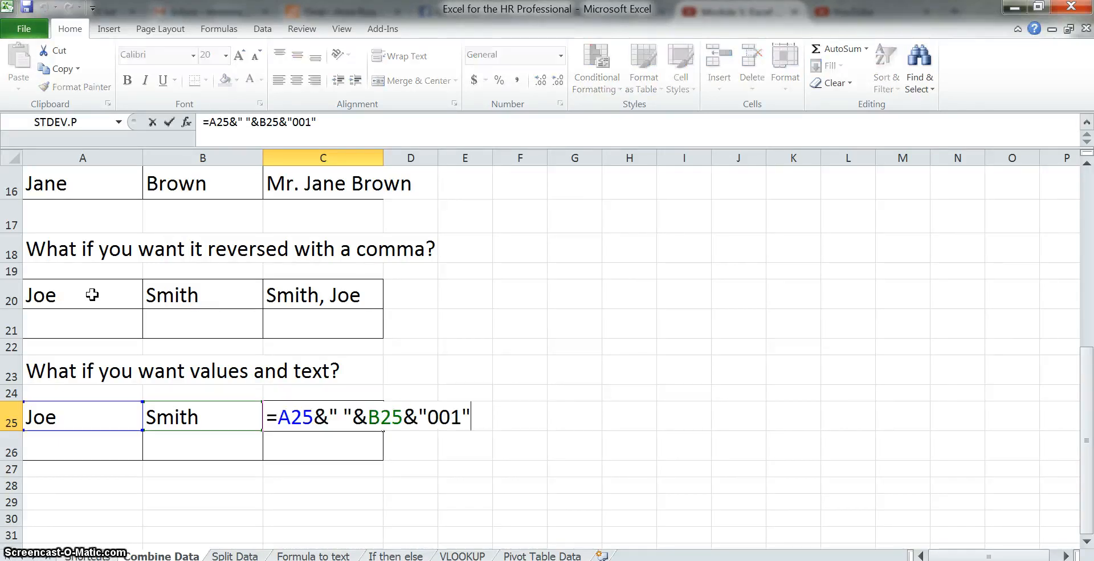
key("Left")
key("Left")
key("Left")
key("Left")
key("BackSpace")
key("Right")
key("Right")
key("Right")
key("Right")
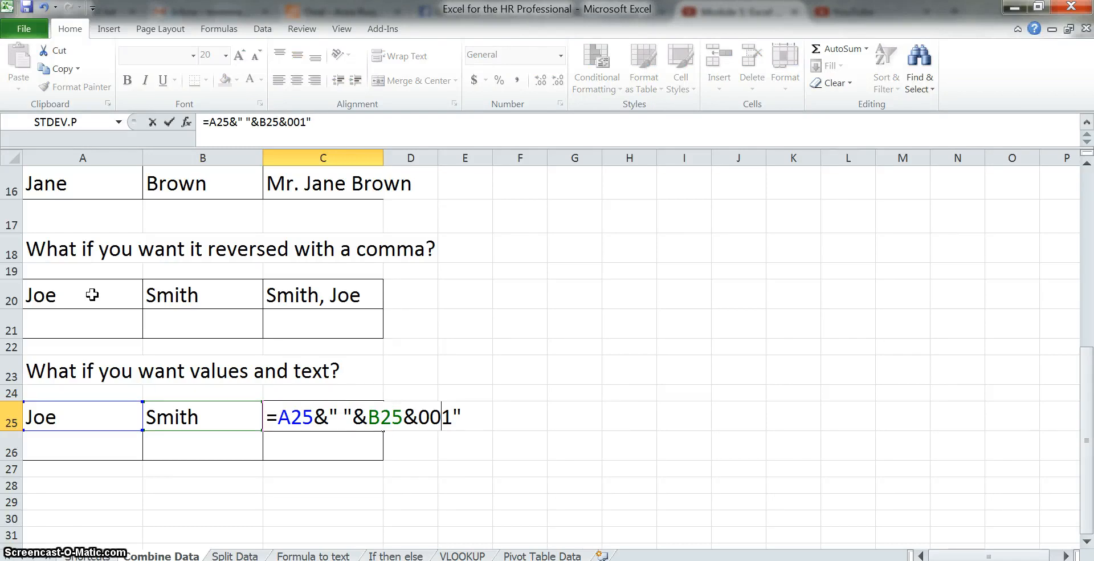
key("BackSpace")
key("Return")
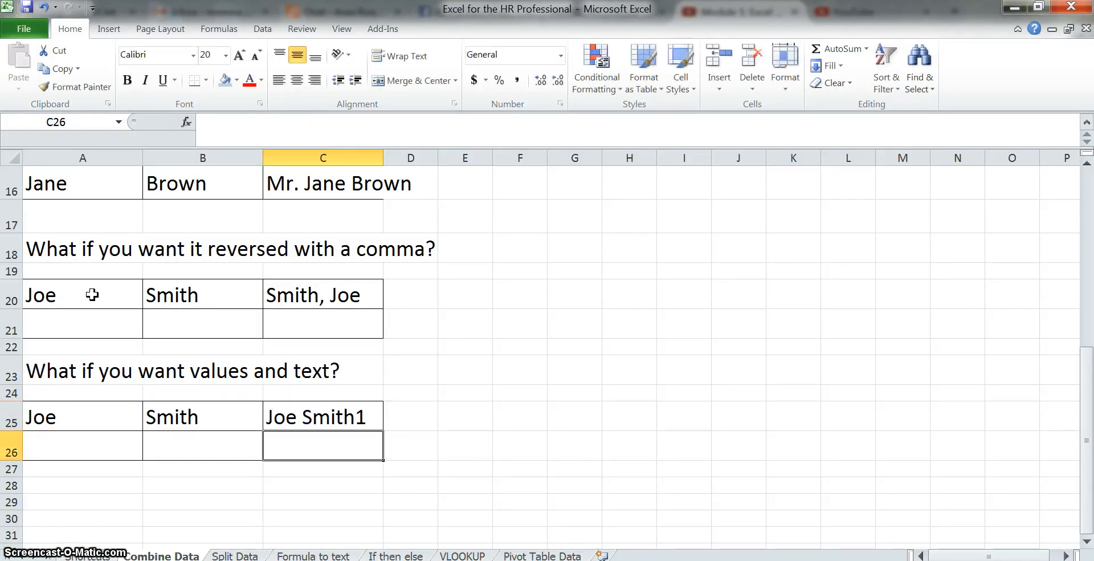
key("ctrl+Home")
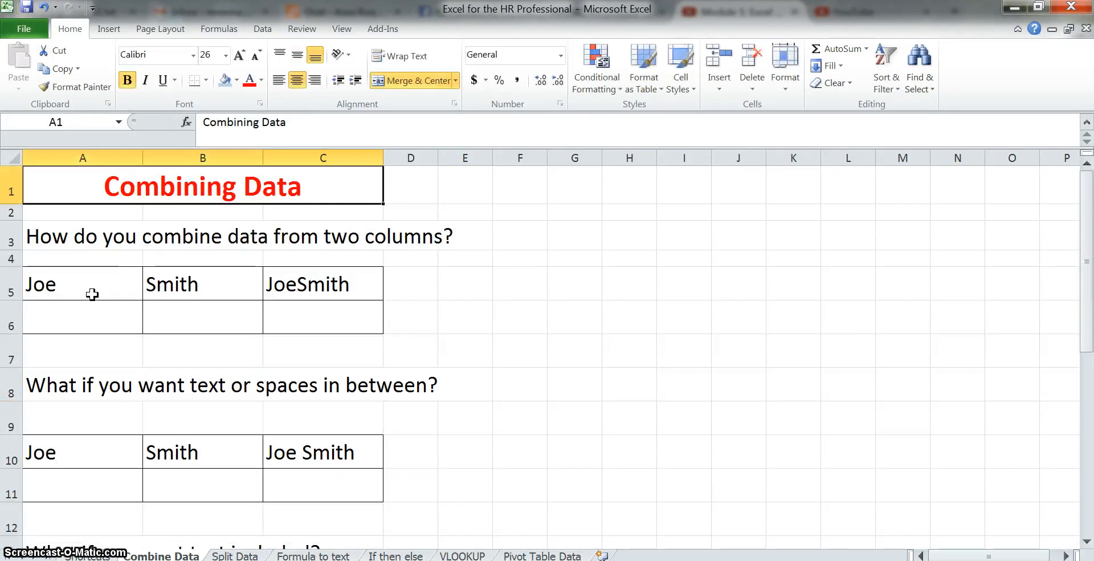